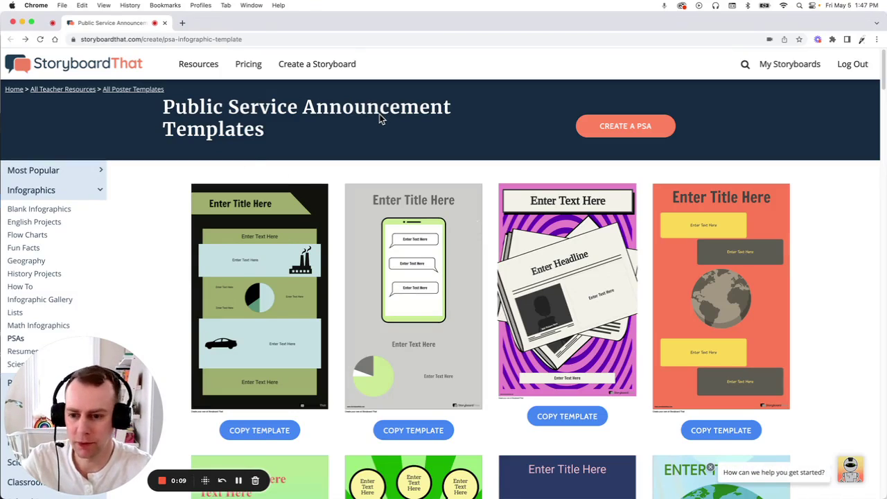
# - Copy the green back-to-school PSA template showing books, pencils and a backpack
pyautogui.scroll(-2, 271, 183)
pyautogui.scroll(-4, 273, 180)
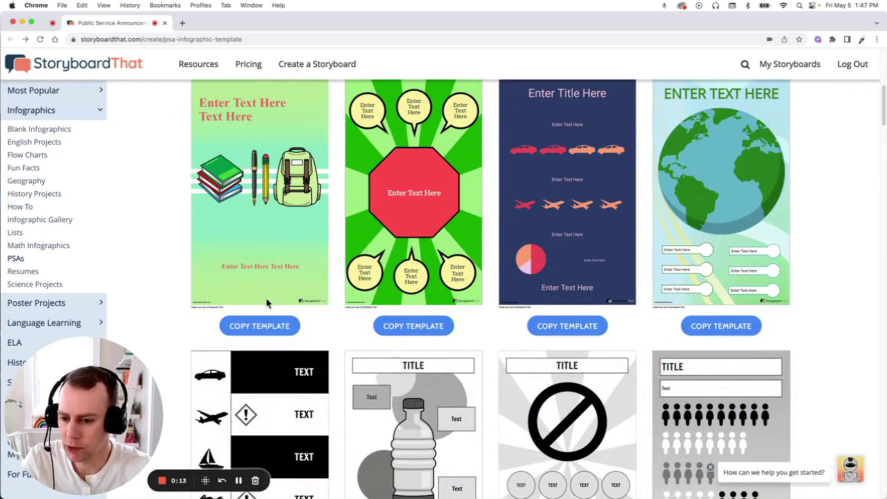
pyautogui.click(263, 326)
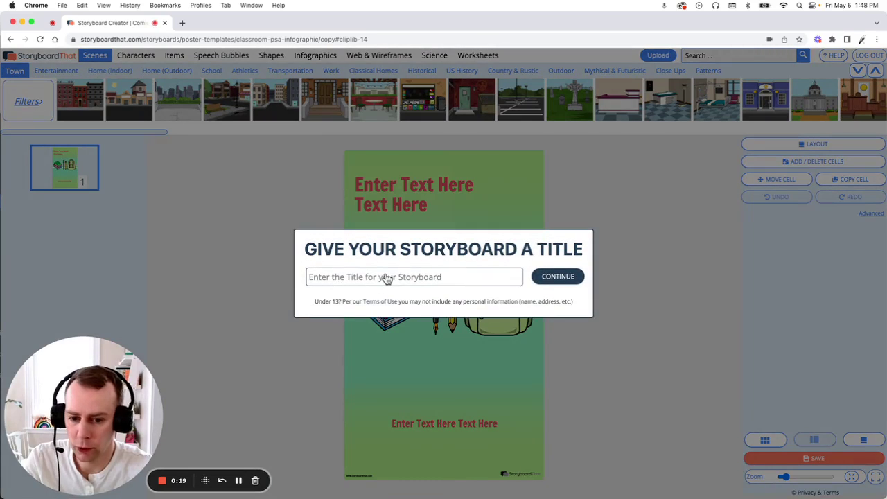
# - Title the copied storyboard 'Poster 1' and continue into the poster editor
pyautogui.click(388, 278)
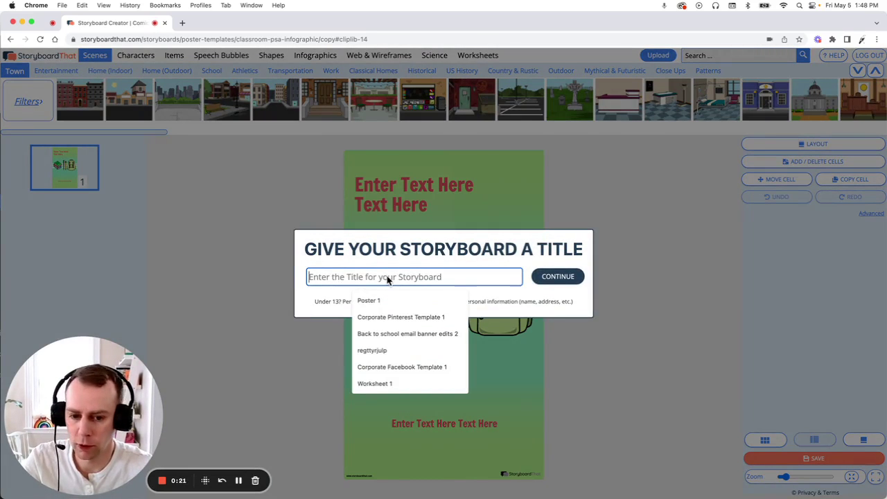
pyautogui.write('Post')
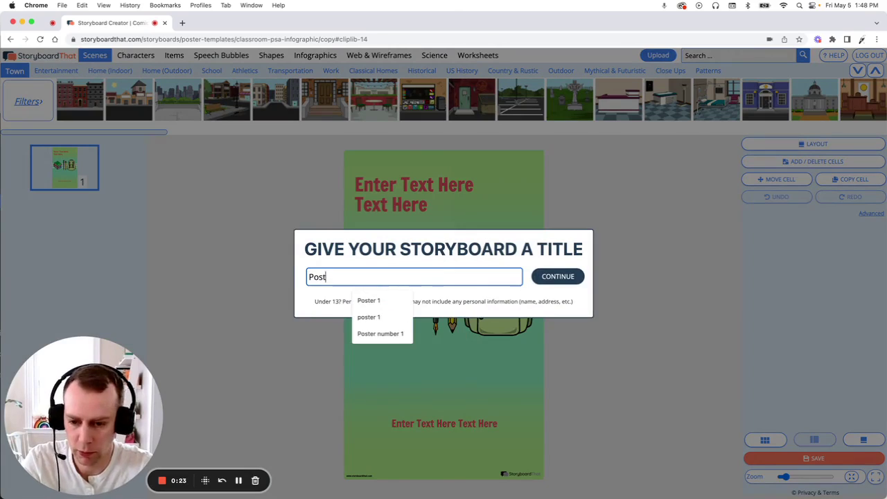
pyautogui.write('1')
pyautogui.click(554, 277)
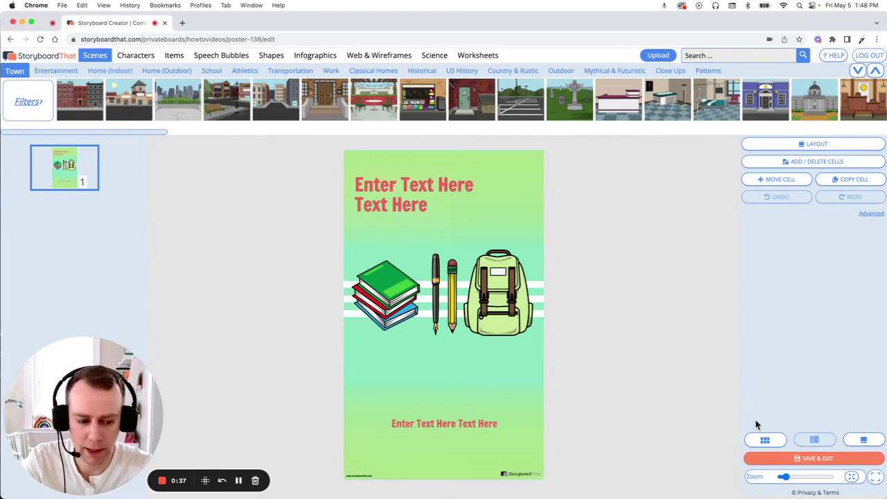
# - Zoom in slightly and drag the teal-dress girl from Kids characters onto the poster
pyautogui.moveTo(784, 477); pyautogui.dragTo(786, 478)
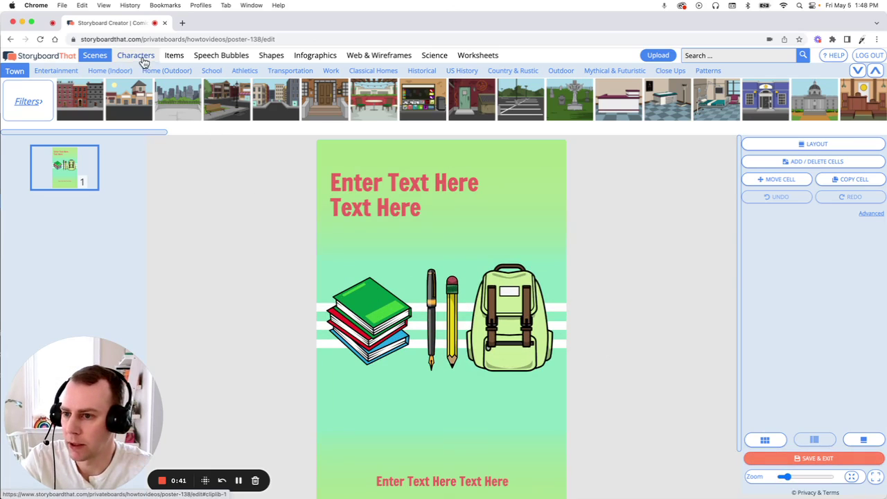
pyautogui.click(142, 59)
pyautogui.click(70, 73)
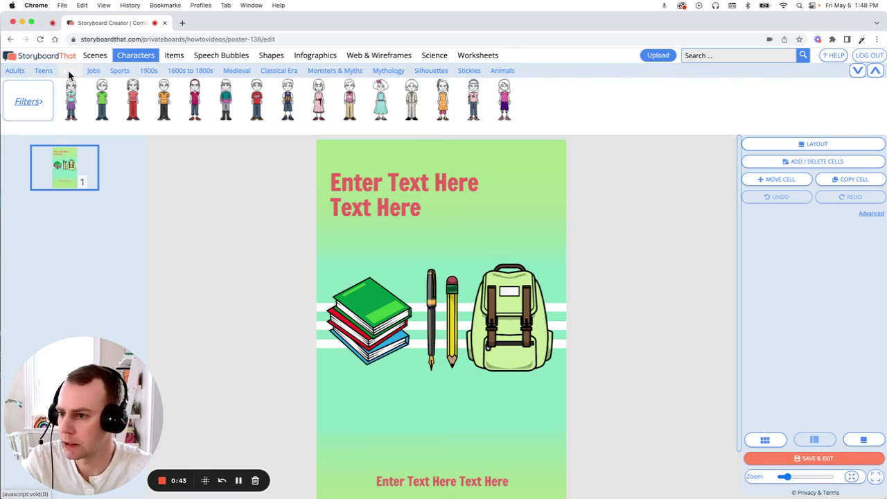
pyautogui.moveTo(318, 101); pyautogui.dragTo(546, 220)
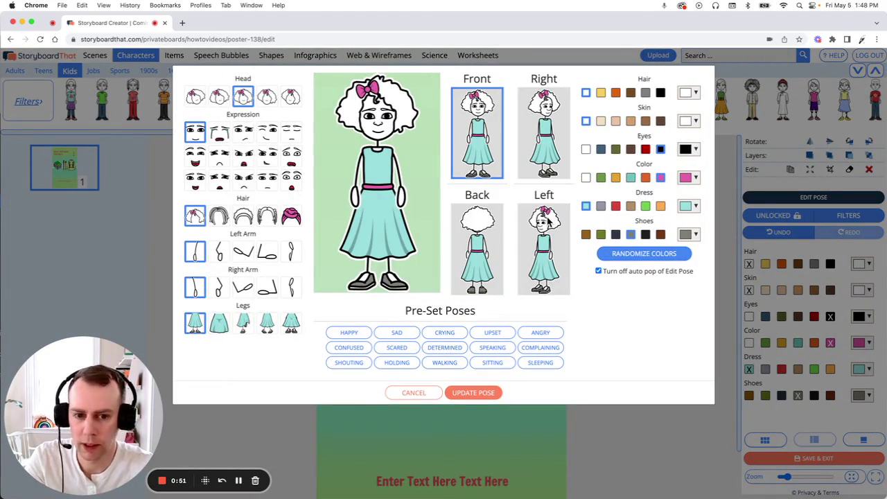
# - Turn the girl to face left, change her expression, and seat her with arms raised
pyautogui.click(547, 238)
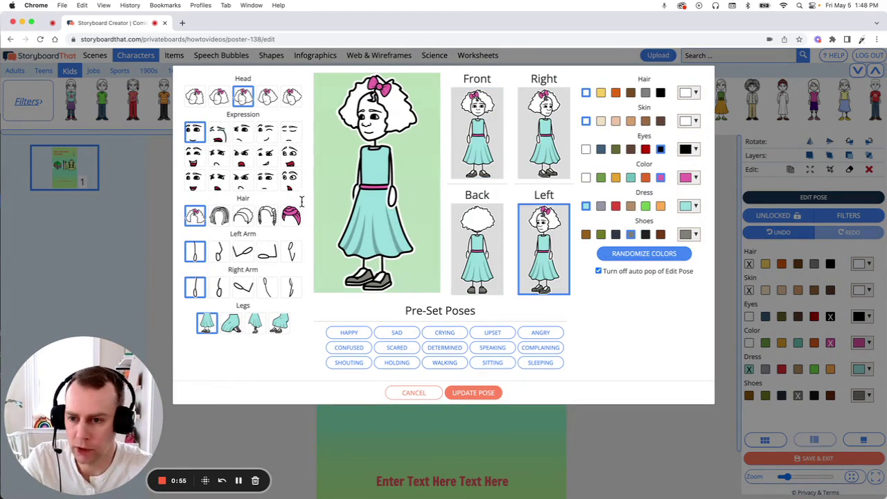
pyautogui.click(195, 180)
pyautogui.click(280, 323)
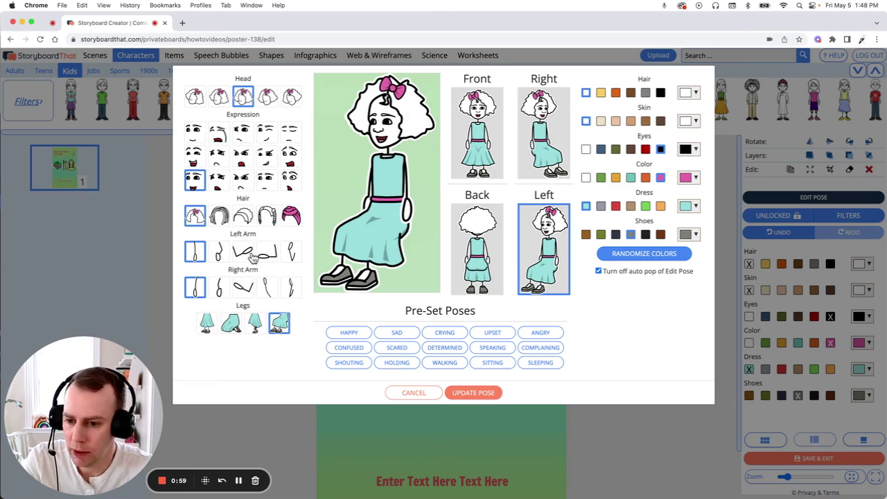
pyautogui.click(268, 291)
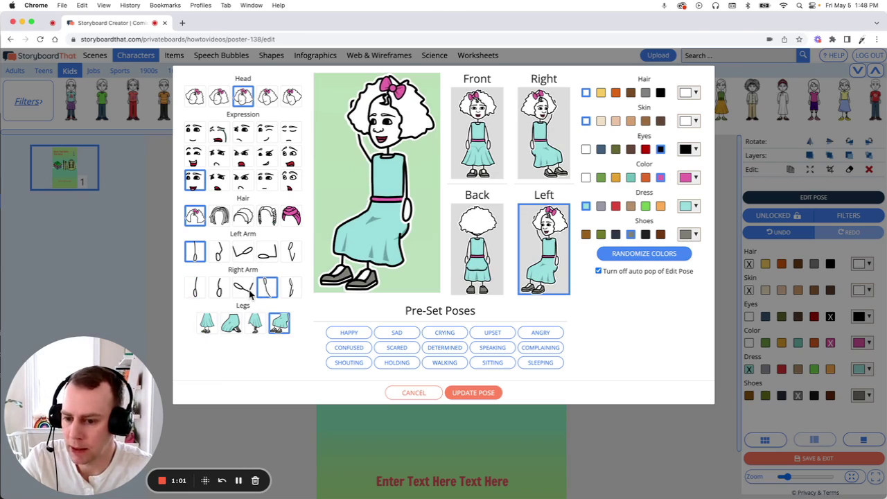
pyautogui.click(217, 254)
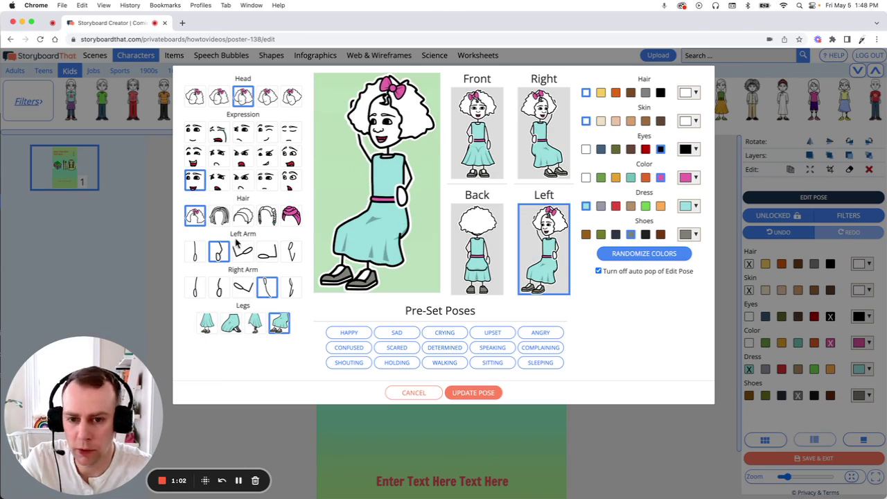
# - Give the girl black updo hair and brown skin, then apply the pose
pyautogui.click(662, 93)
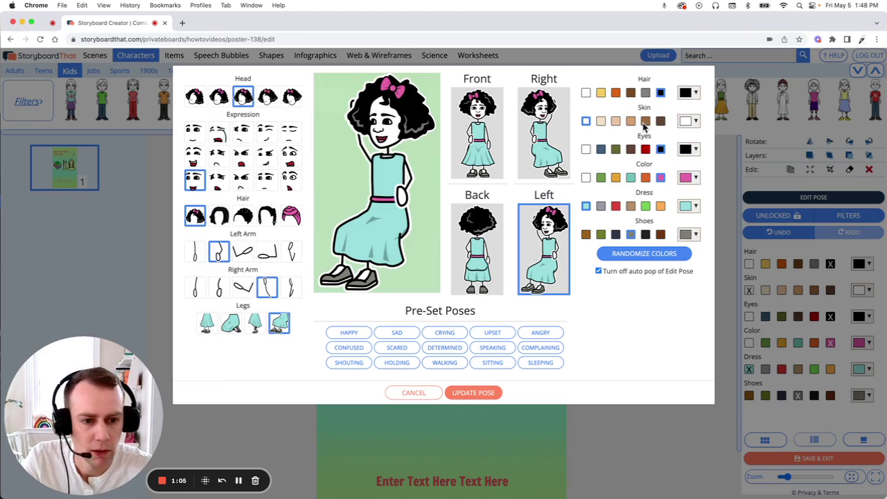
pyautogui.click(645, 121)
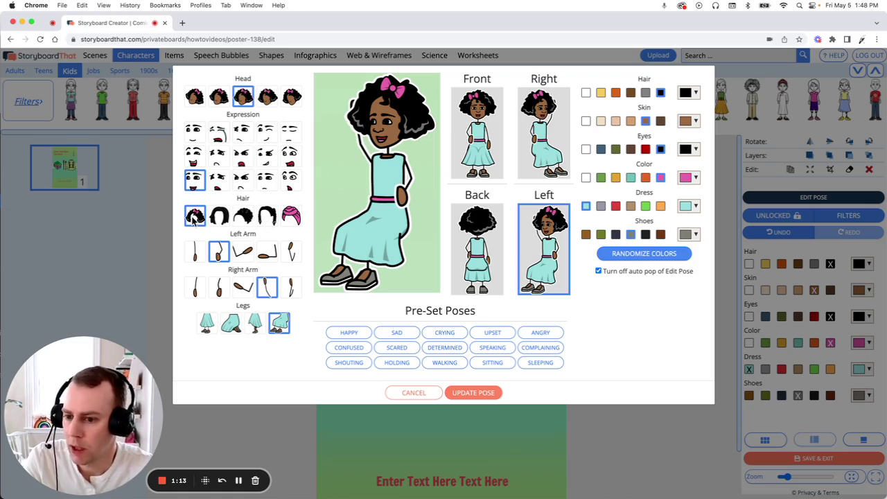
pyautogui.click(244, 219)
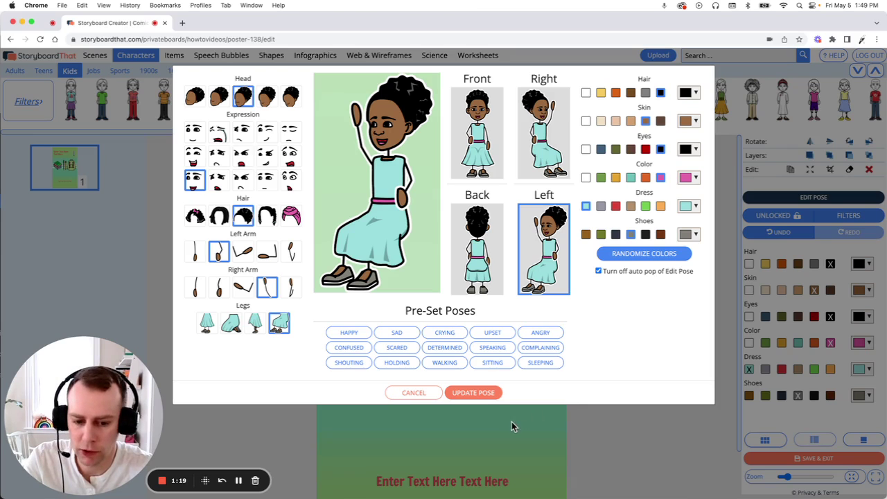
pyautogui.click(485, 394)
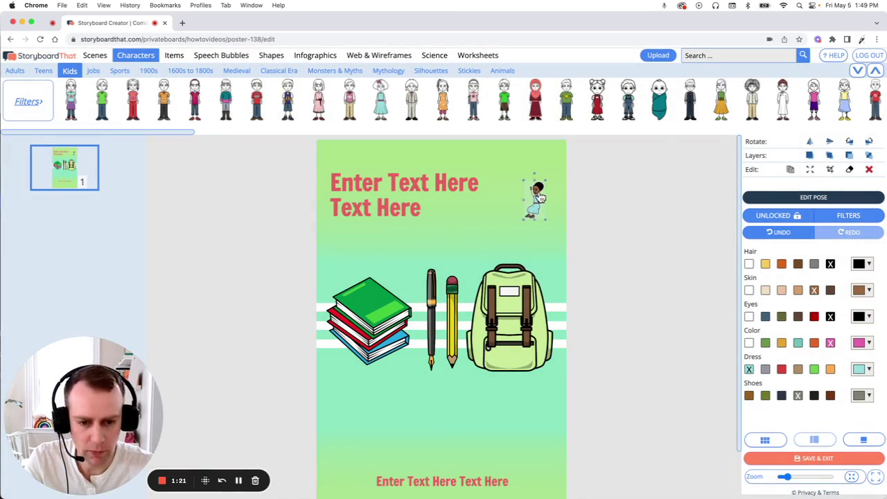
# - Move and enlarge the seated girl beside the title, then open the Items library search
pyautogui.moveTo(539, 196)
pyautogui.mouseDown()
pyautogui.moveTo(513, 220)
pyautogui.moveTo(539, 190)
pyautogui.mouseUp()
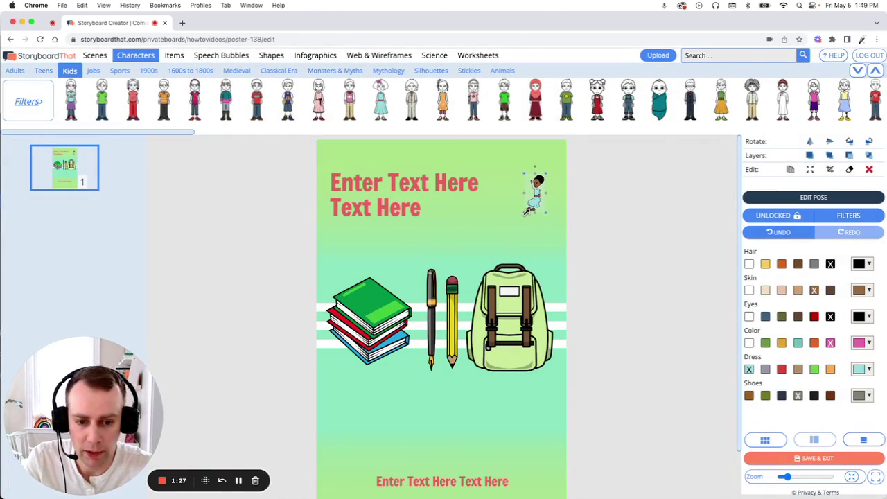
pyautogui.moveTo(526, 212)
pyautogui.mouseDown()
pyautogui.moveTo(499, 257)
pyautogui.moveTo(552, 257)
pyautogui.mouseUp()
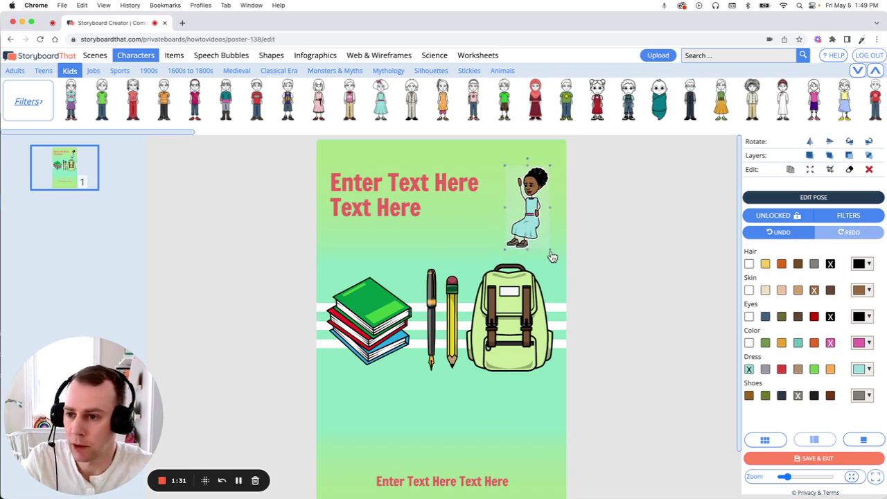
pyautogui.click(174, 57)
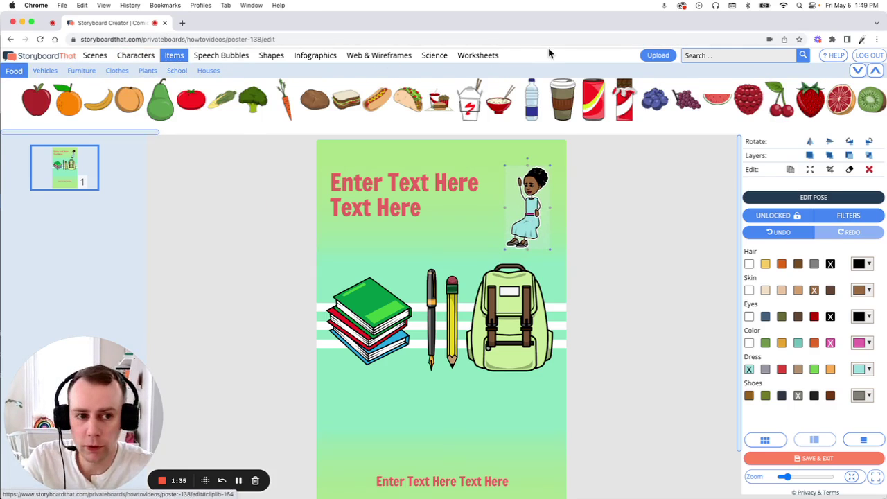
pyautogui.click(710, 55)
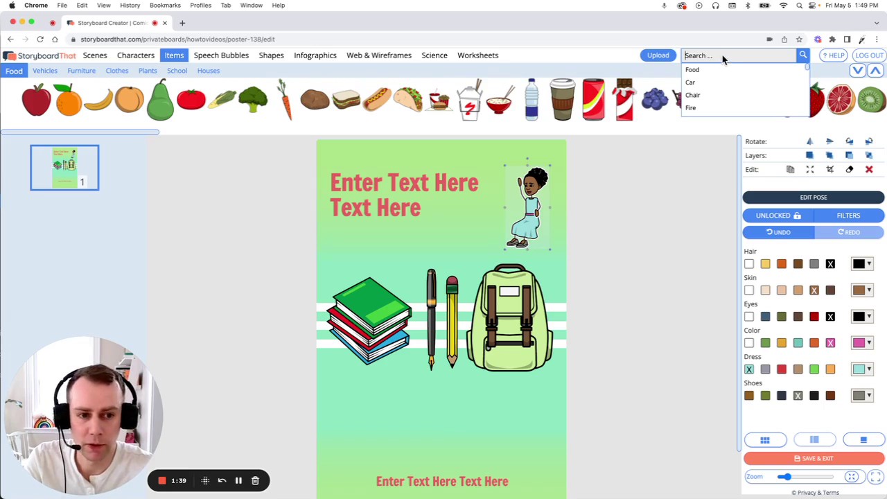
pyautogui.moveTo(98, 99)
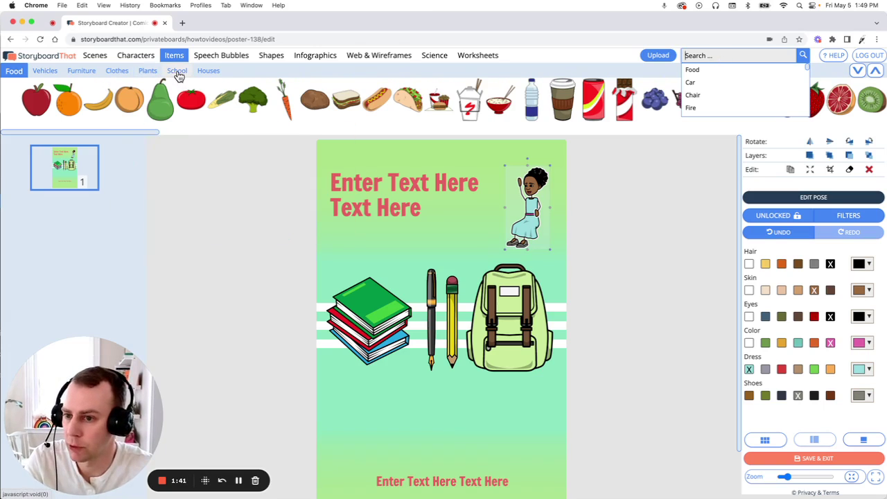
# - Place and resize a school desk under the girl, layered behind her in the top-right
pyautogui.click(177, 71)
pyautogui.moveTo(655, 99)
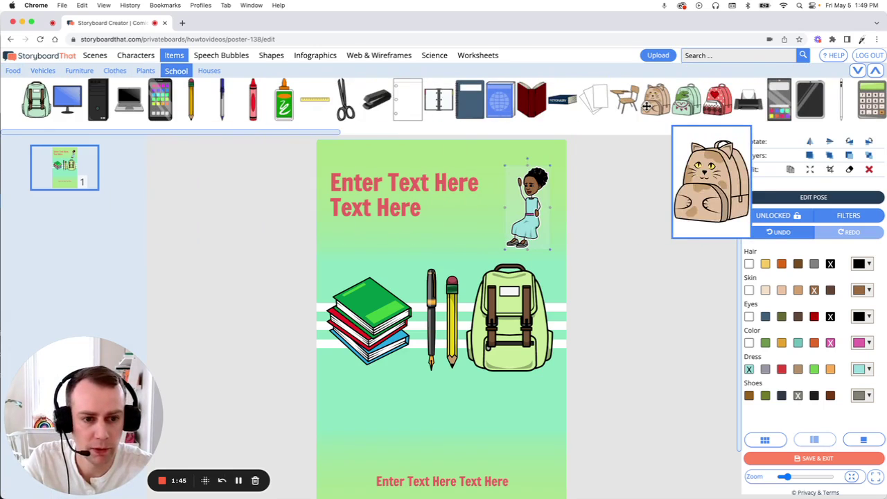
pyautogui.moveTo(627, 105); pyautogui.dragTo(518, 229)
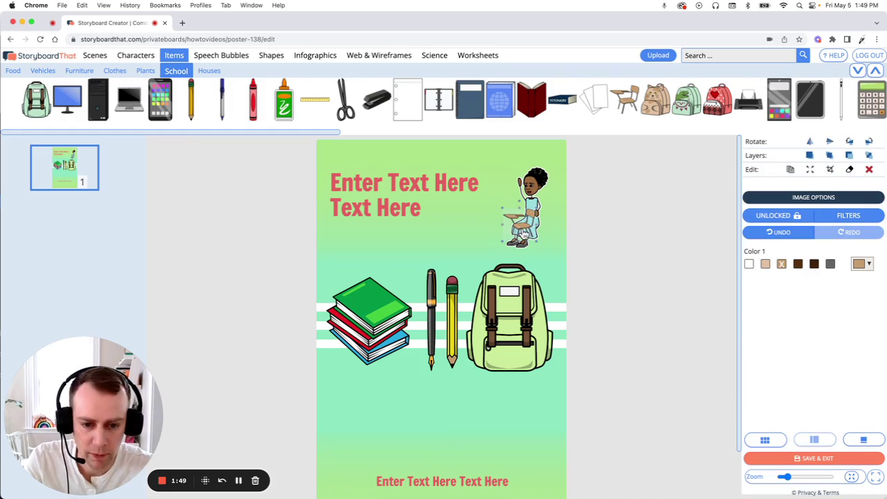
pyautogui.moveTo(525, 234); pyautogui.dragTo(530, 239)
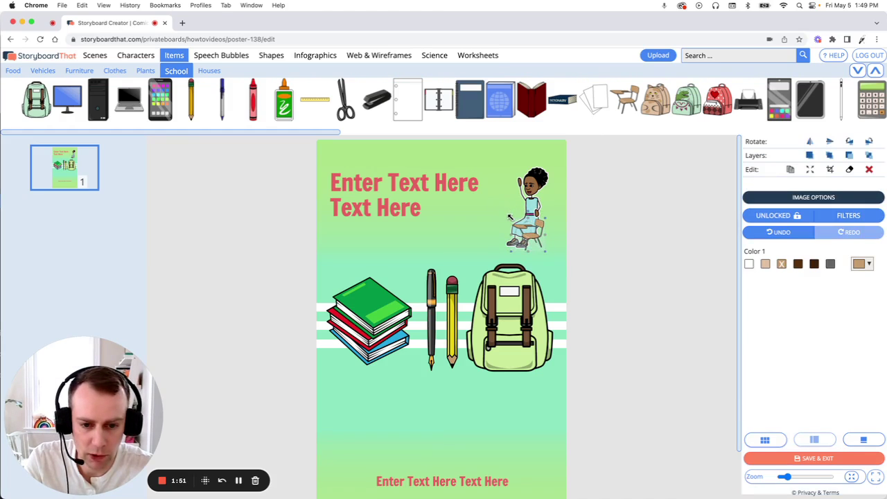
pyautogui.moveTo(507, 208); pyautogui.dragTo(488, 194)
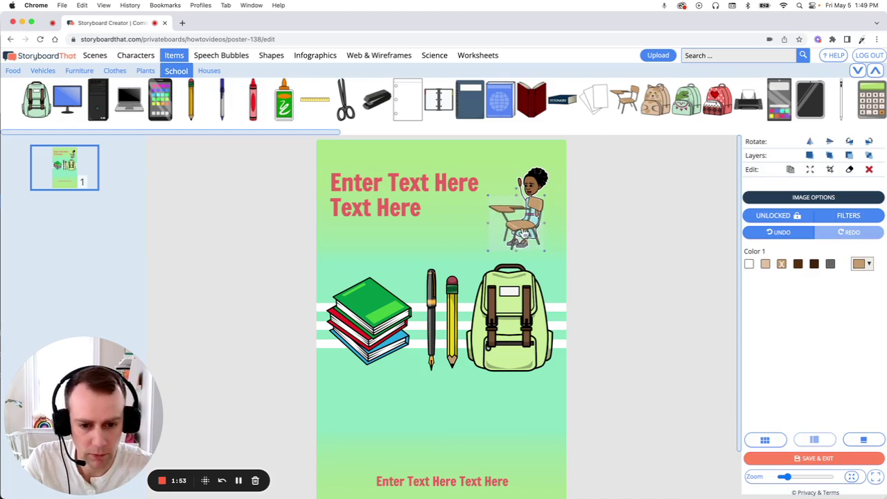
pyautogui.moveTo(524, 235); pyautogui.dragTo(529, 229)
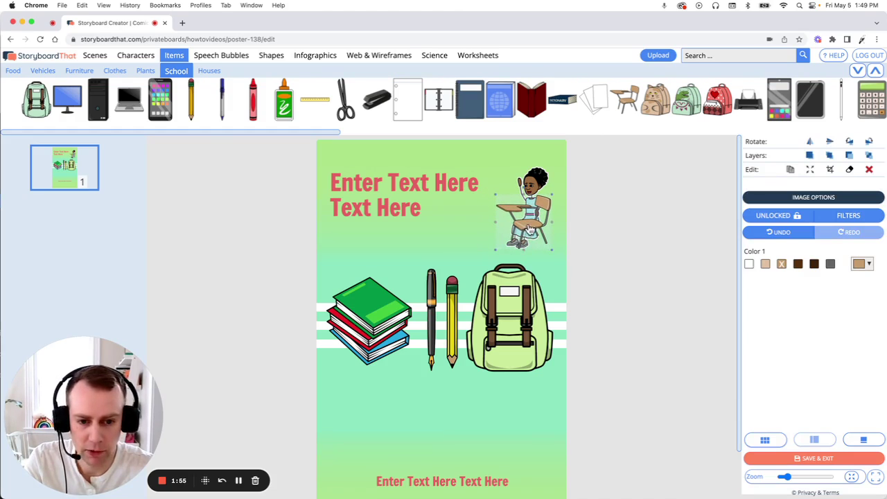
pyautogui.click(850, 156)
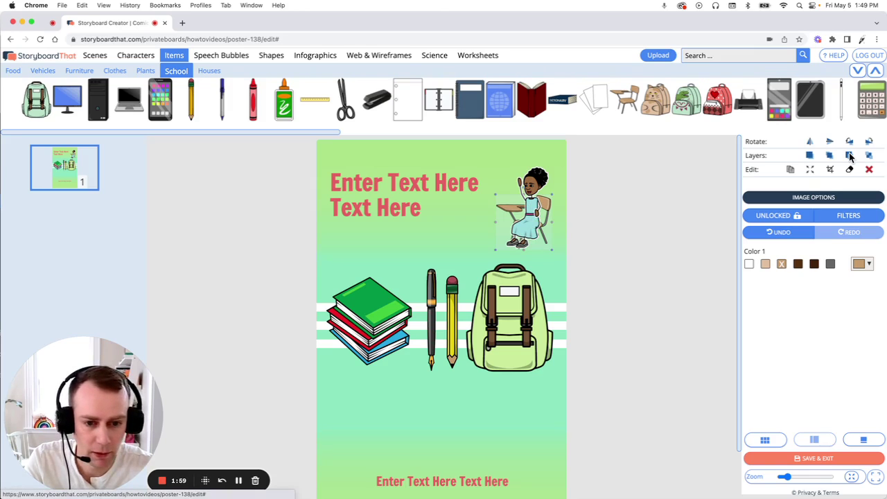
pyautogui.click(528, 208)
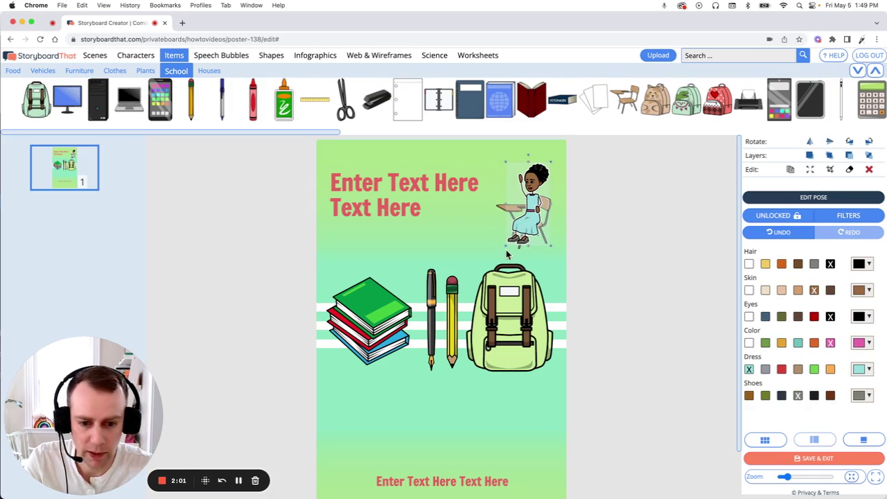
# - Enlarge the girl slightly, group her with the desk, and shift the group left
pyautogui.moveTo(507, 245); pyautogui.dragTo(501, 251)
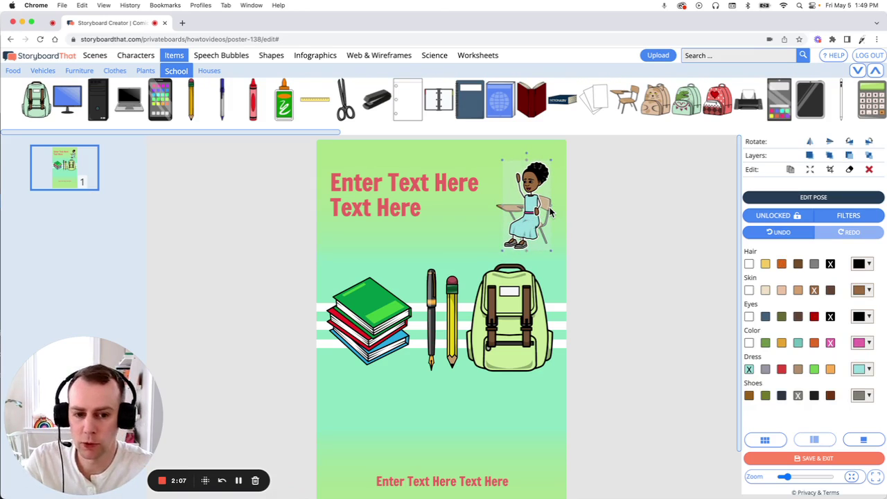
pyautogui.keyDown('shift'); pyautogui.click(499, 210); pyautogui.keyUp('shift')
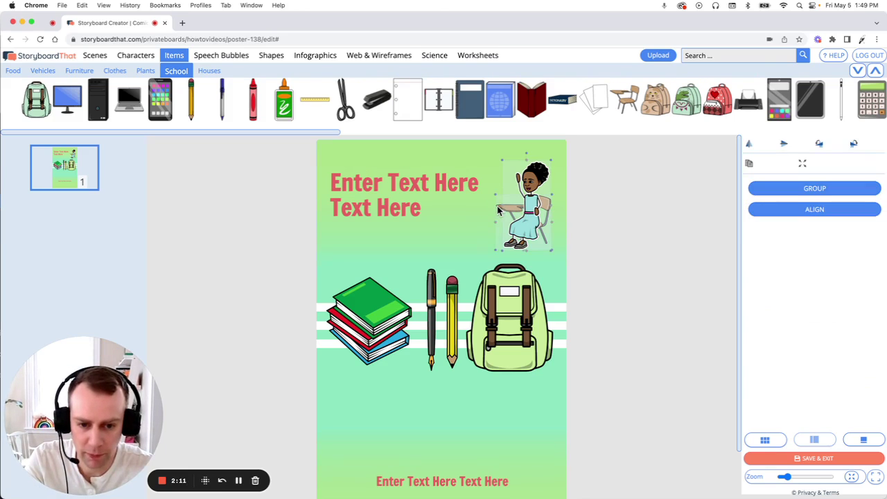
pyautogui.click(793, 191)
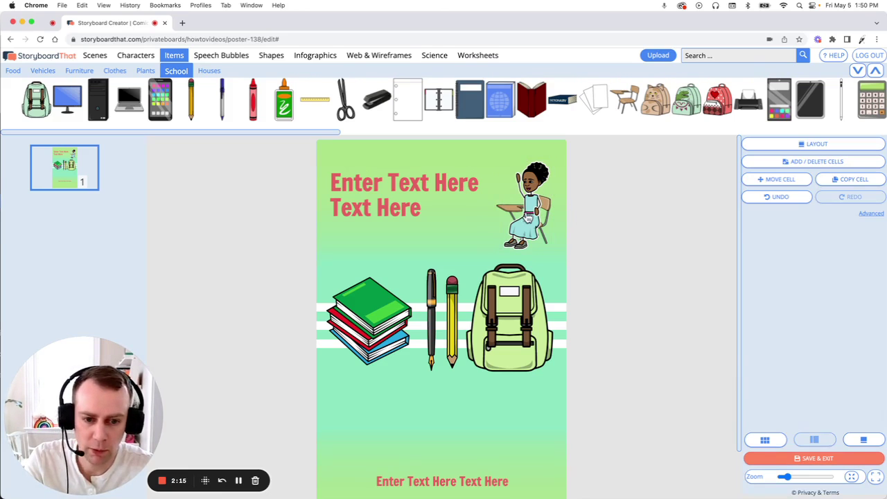
pyautogui.moveTo(530, 221)
pyautogui.mouseDown()
pyautogui.moveTo(478, 222)
pyautogui.moveTo(533, 211)
pyautogui.mouseUp()
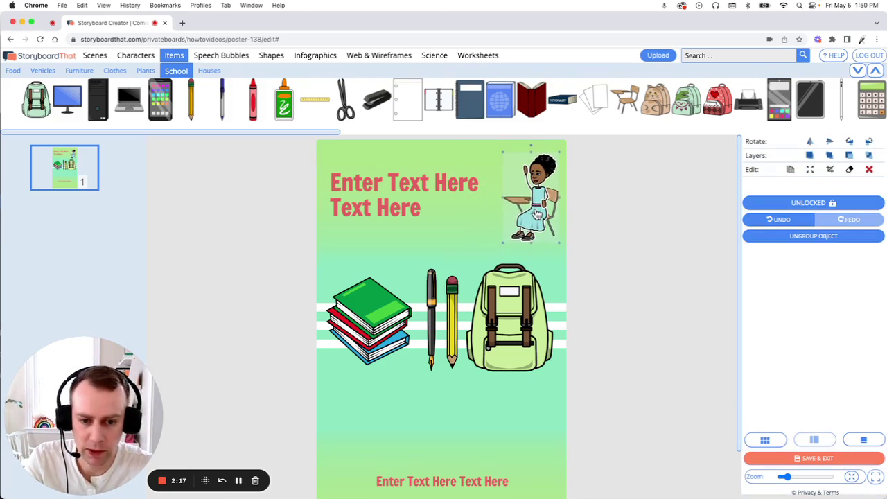
# - Delete the orange striped background after trying purple and orange recolours
pyautogui.click(616, 255)
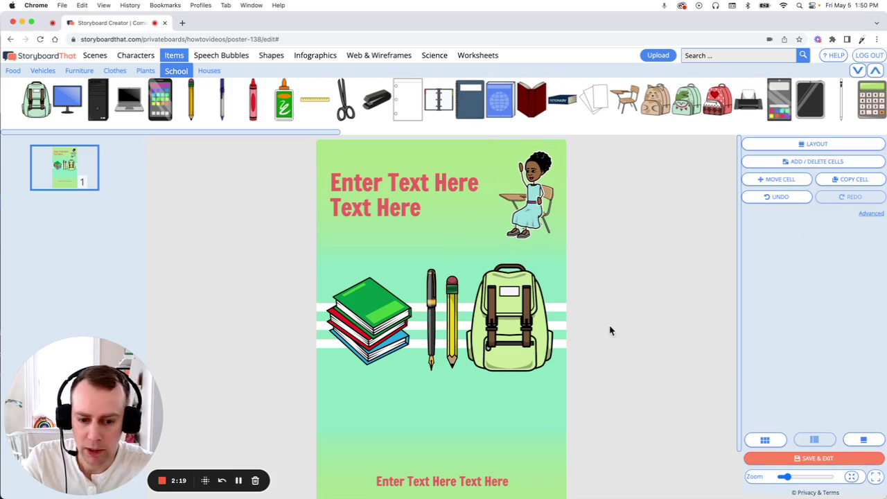
pyautogui.click(548, 390)
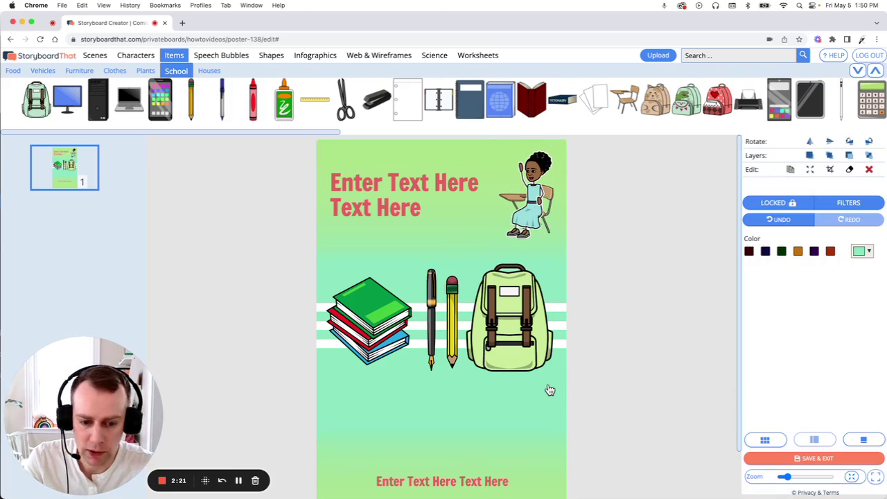
pyautogui.click(830, 251)
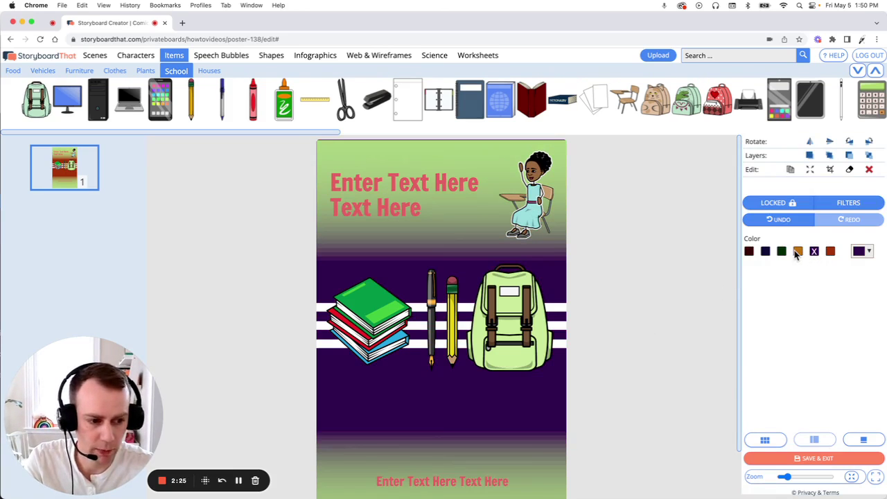
pyautogui.click(797, 251)
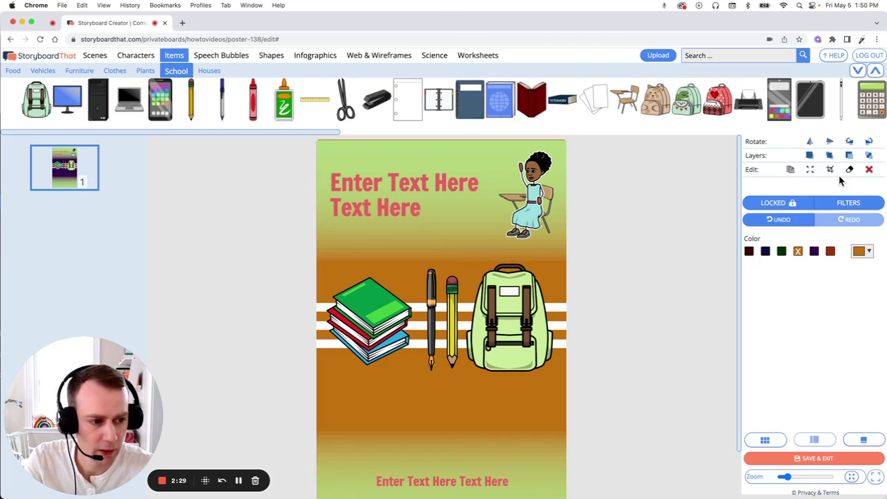
pyautogui.click(868, 170)
# - Delete the green gradient background at the bottom of the poster
pyautogui.click(558, 146)
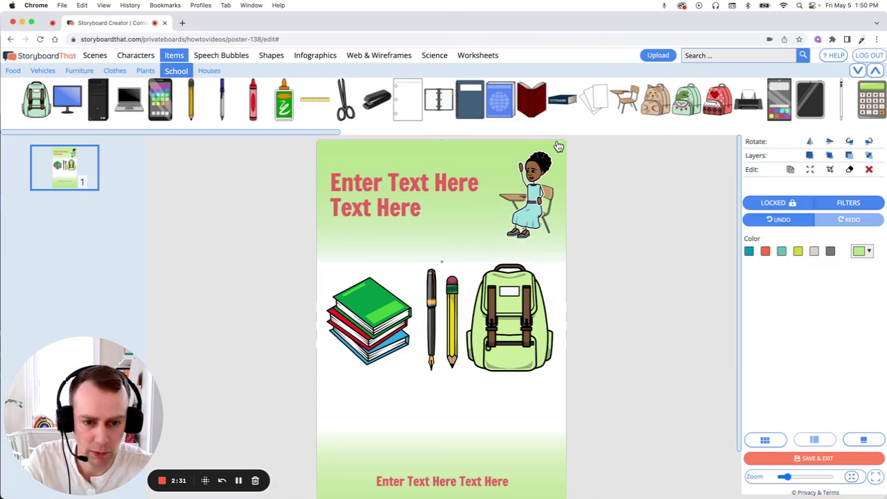
pyautogui.click(620, 198)
pyautogui.scroll(-2, 534, 385)
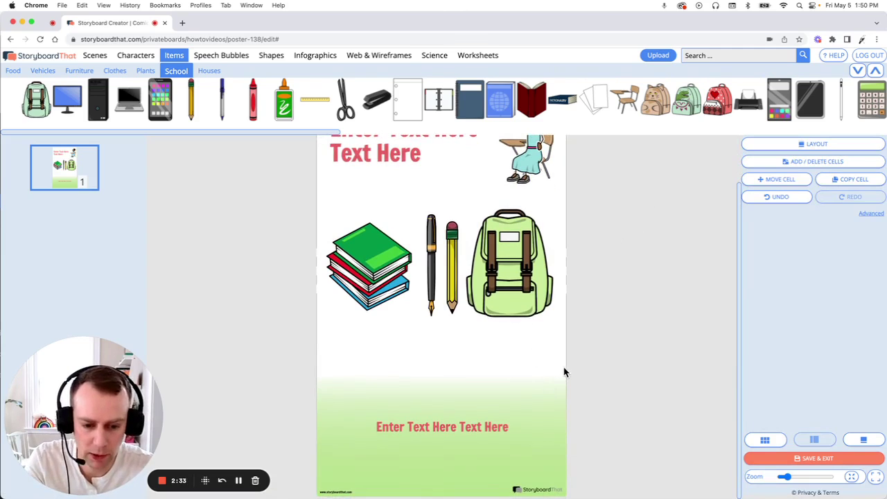
pyautogui.click(561, 379)
pyautogui.press('Delete')
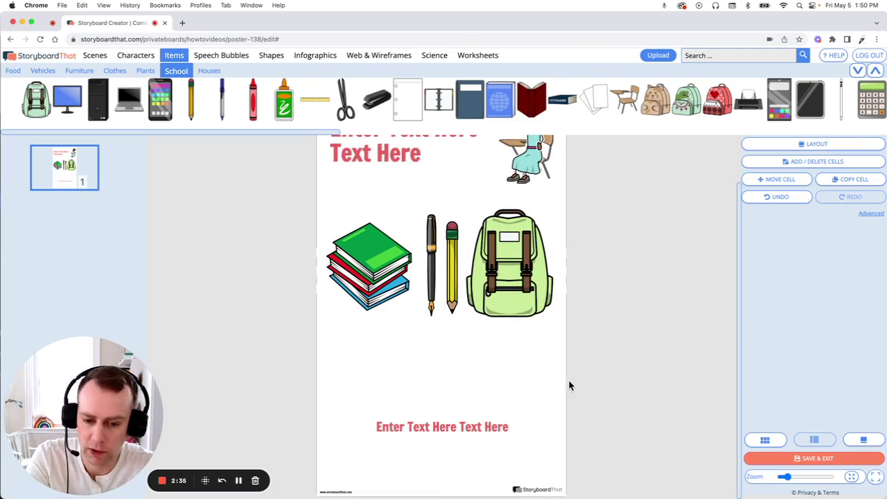
pyautogui.scroll(2, 313, 211)
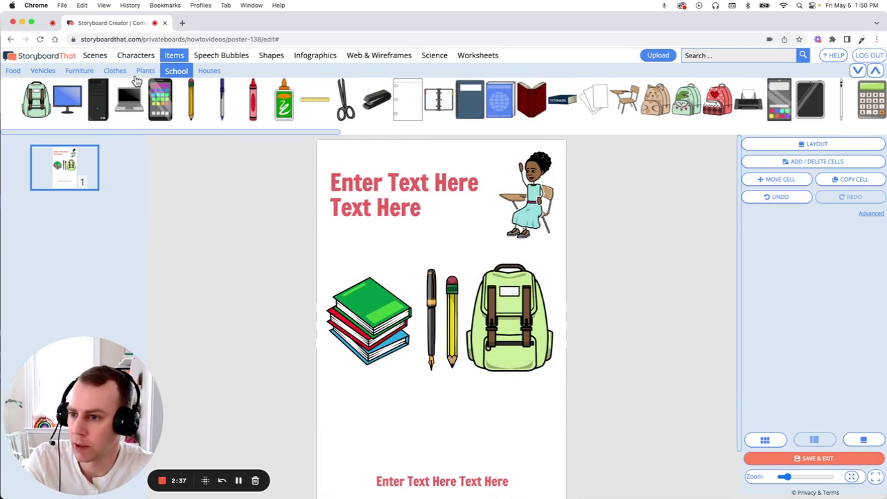
# - Add the wood pattern from Scenes > Patterns, stretched non-proportionally to fill the poster
pyautogui.click(86, 58)
pyautogui.moveTo(717, 99)
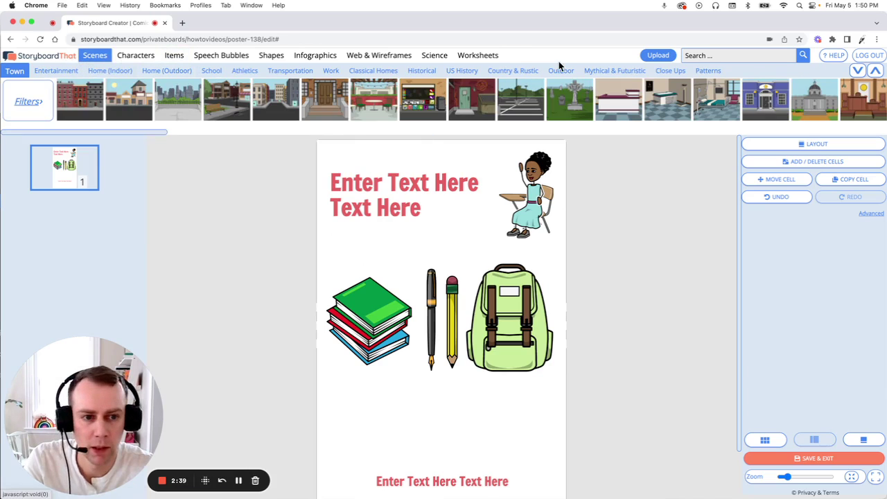
pyautogui.click(708, 71)
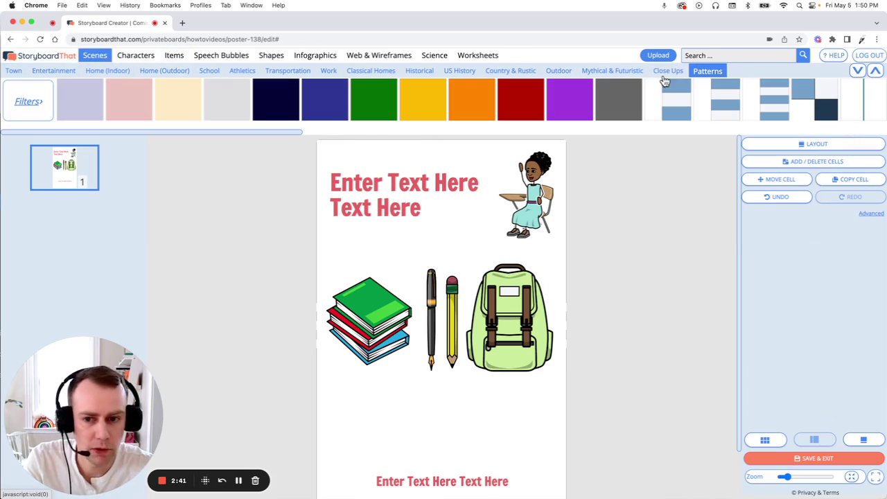
pyautogui.moveTo(280, 133); pyautogui.dragTo(859, 118)
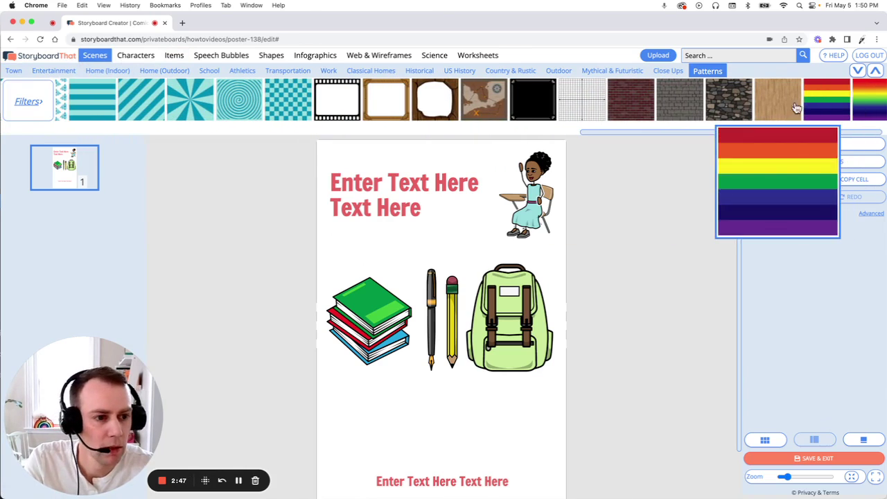
pyautogui.moveTo(777, 97)
pyautogui.mouseDown()
pyautogui.moveTo(392, 195)
pyautogui.moveTo(347, 190)
pyautogui.mouseUp()
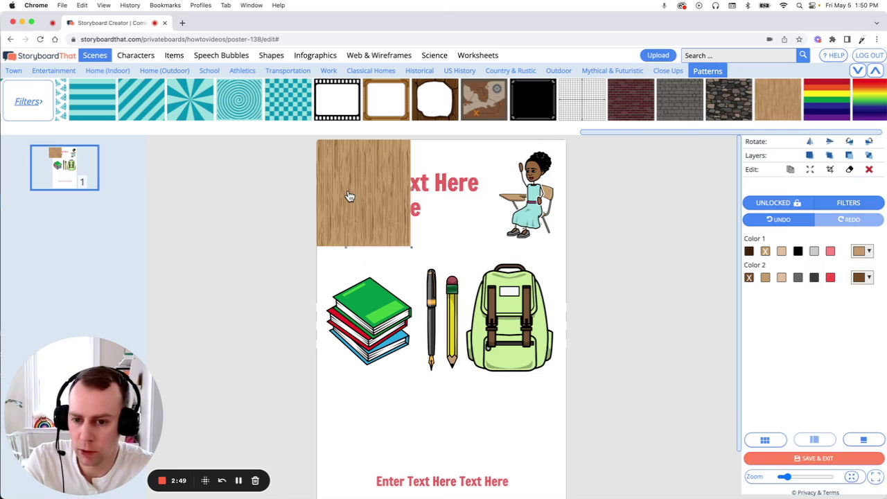
pyautogui.click(810, 170)
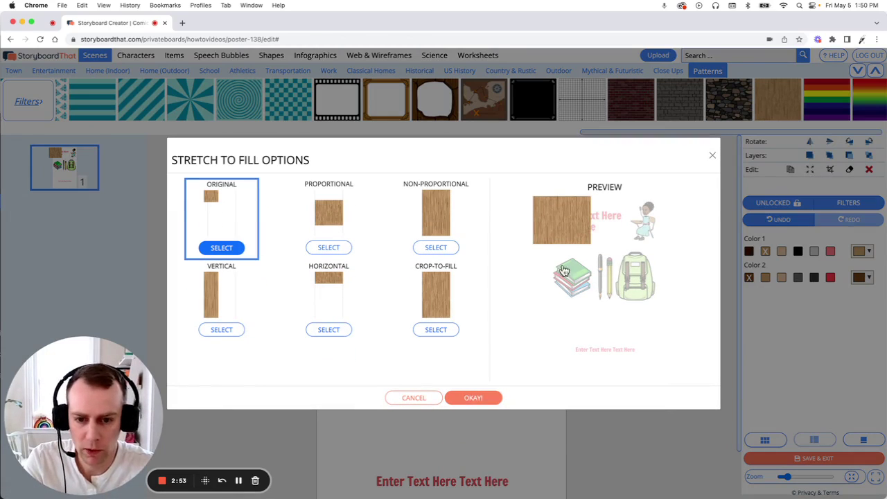
pyautogui.click(435, 248)
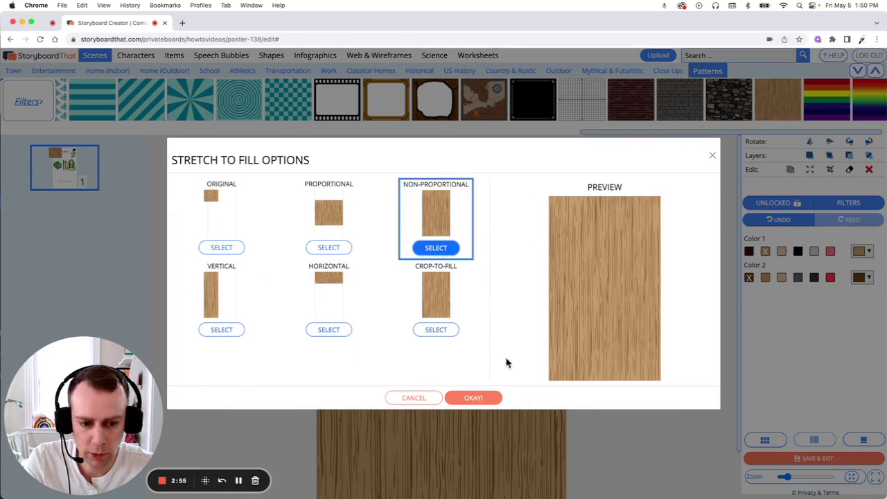
pyautogui.click(472, 399)
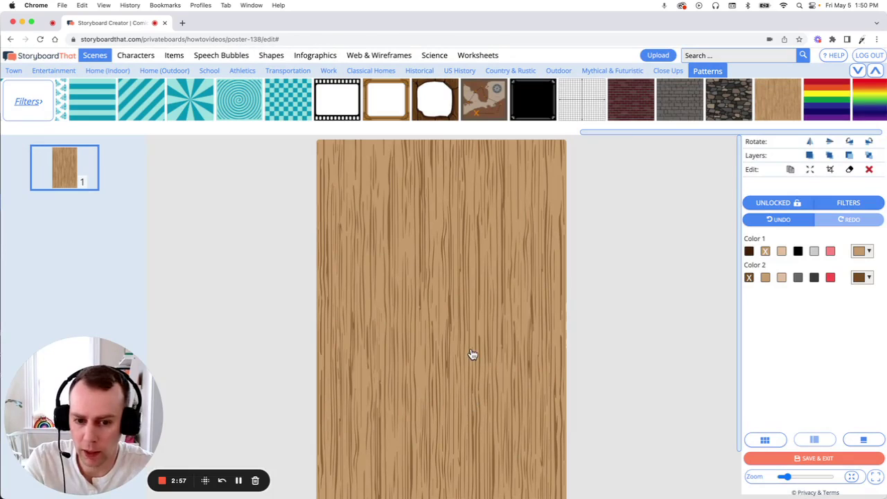
# - Send the wood to the back and set both its colours to light tan swatches
pyautogui.click(869, 155)
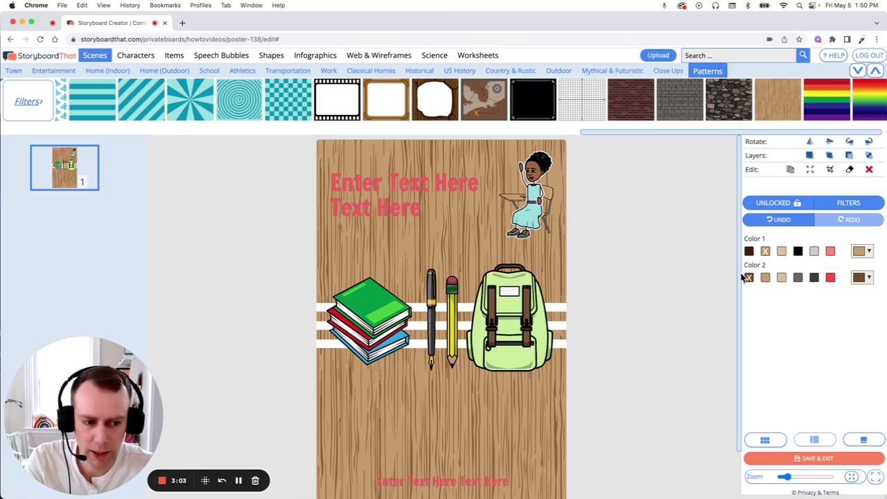
pyautogui.click(782, 252)
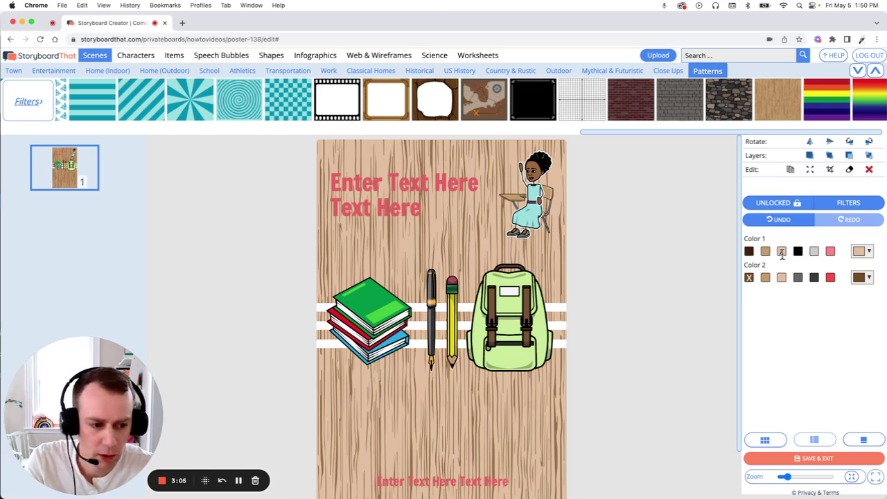
pyautogui.click(783, 278)
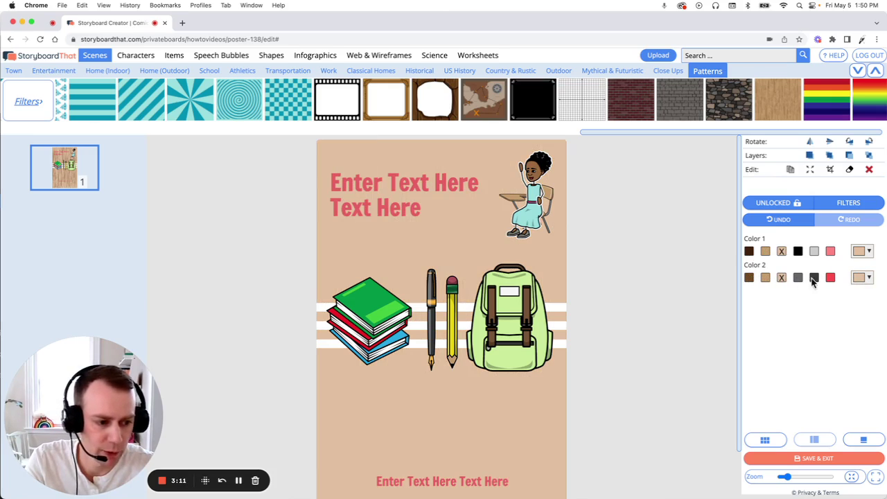
# - Set the wood's grain colour to a slightly darker tan with the custom picker
pyautogui.click(869, 279)
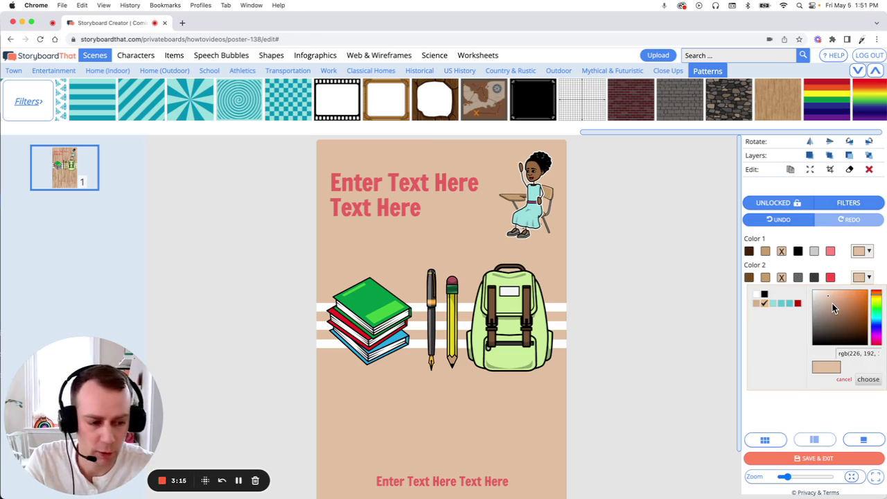
pyautogui.press('Escape')
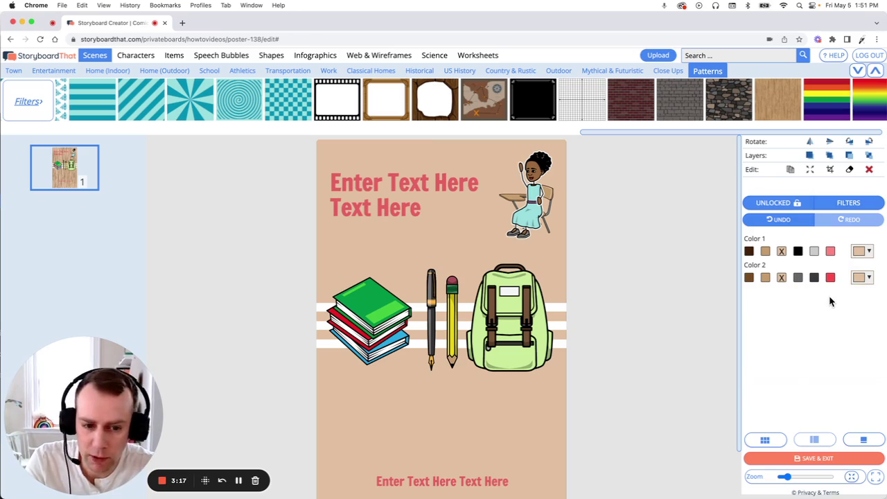
pyautogui.click(864, 278)
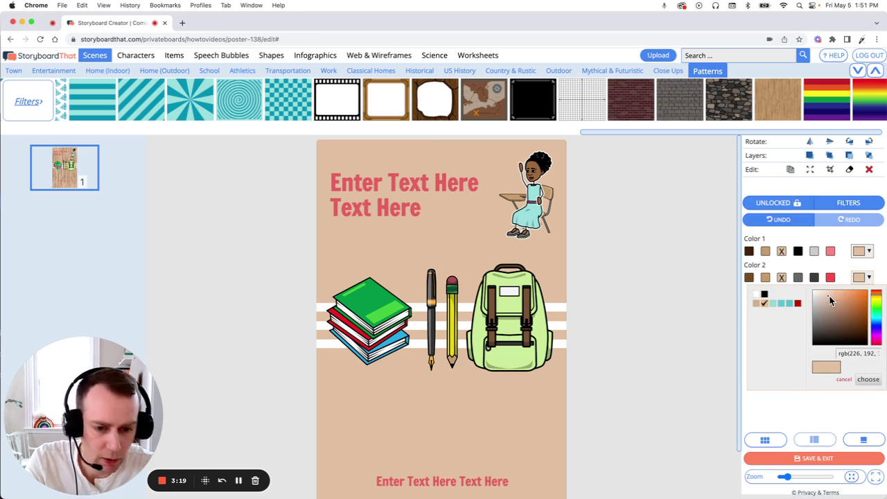
pyautogui.click(830, 300)
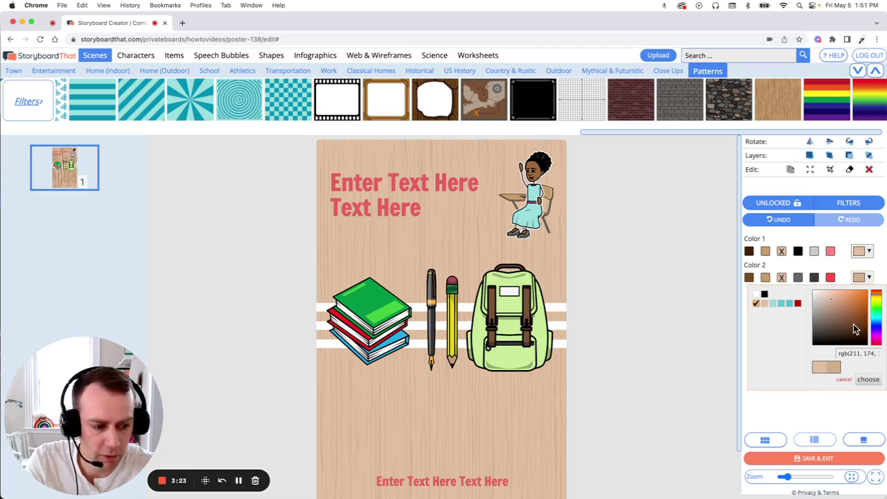
pyautogui.click(868, 379)
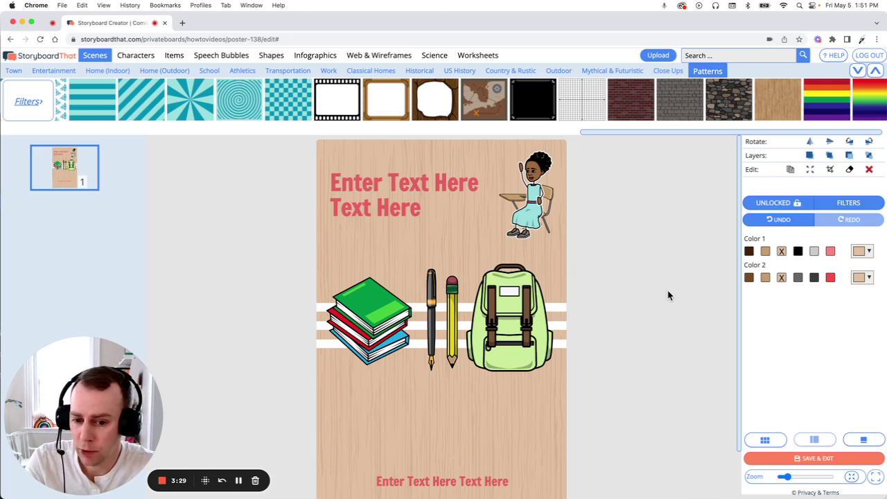
# - Replace the top placeholder text with 'What you need for school'
pyautogui.click(388, 204)
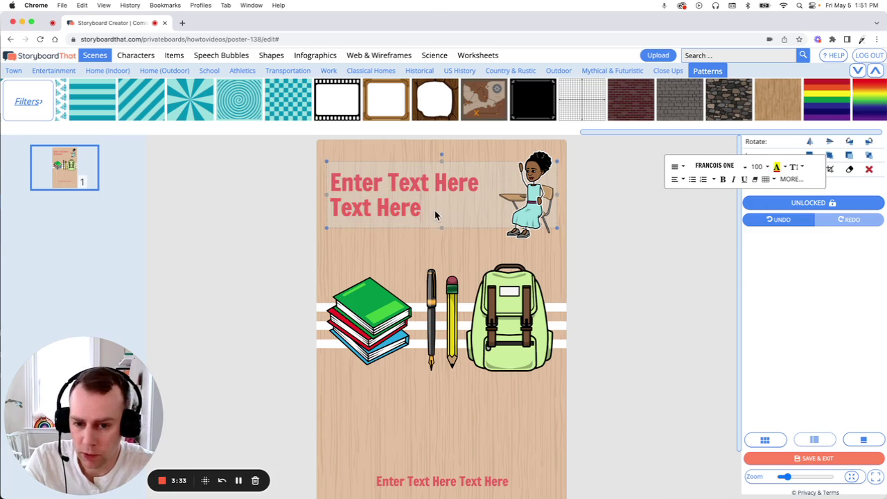
pyautogui.moveTo(436, 215); pyautogui.dragTo(316, 190)
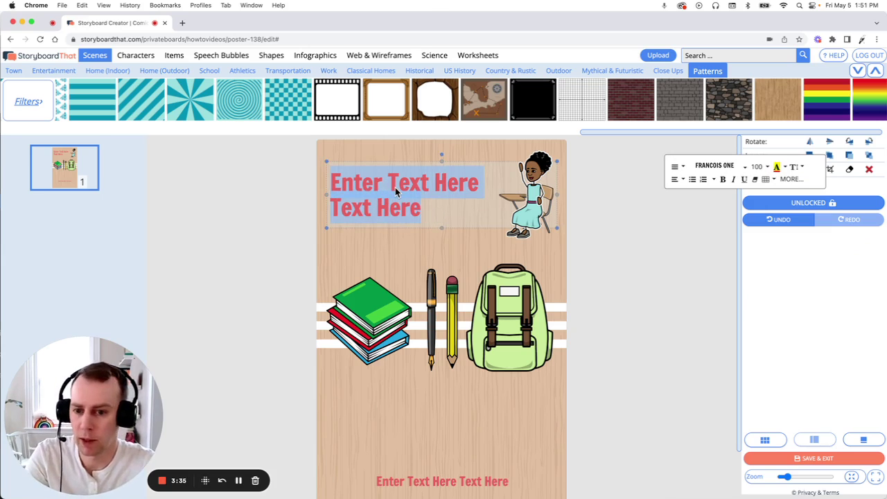
pyautogui.write('What you need for school')
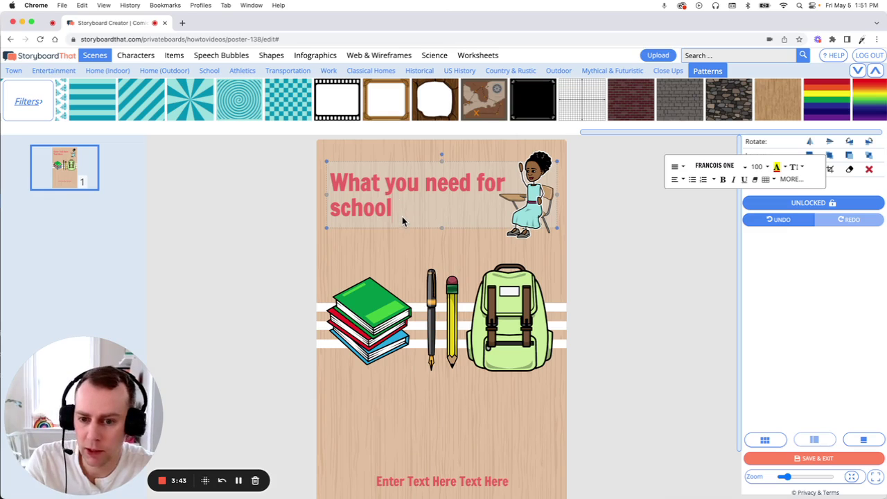
# - Set the title font to Acme with dark teal text colour
pyautogui.moveTo(403, 214); pyautogui.dragTo(316, 187)
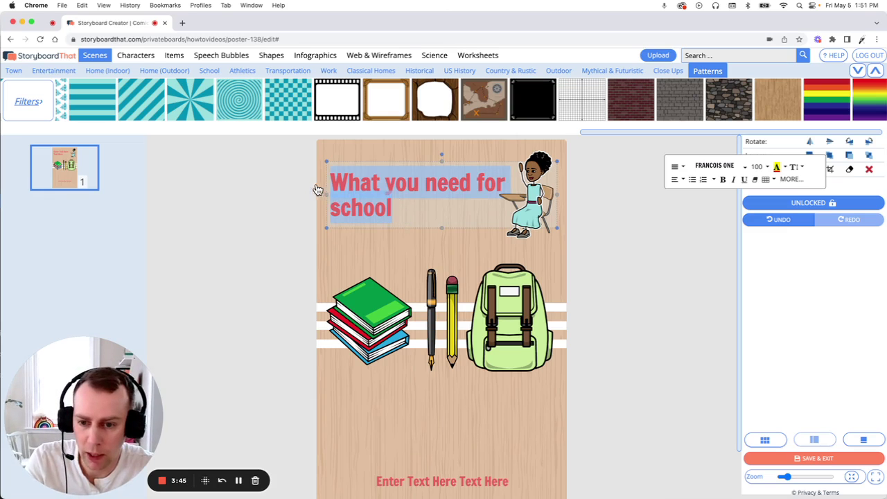
pyautogui.click(743, 169)
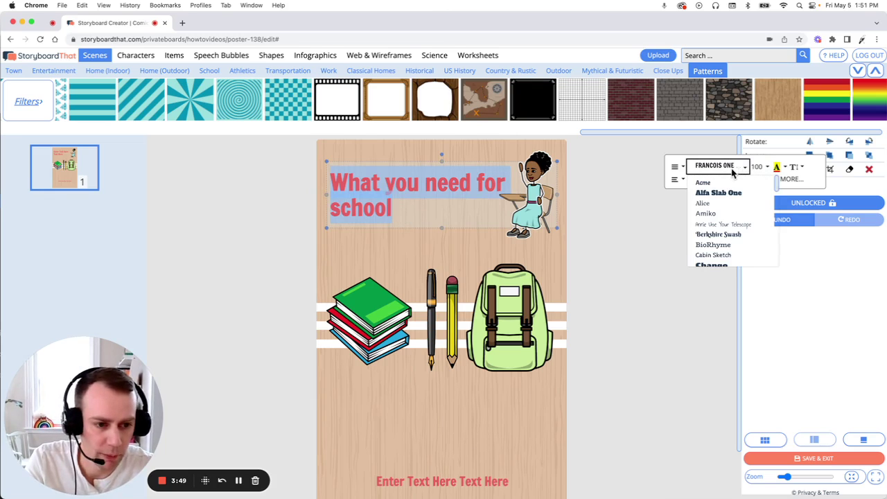
pyautogui.click(706, 186)
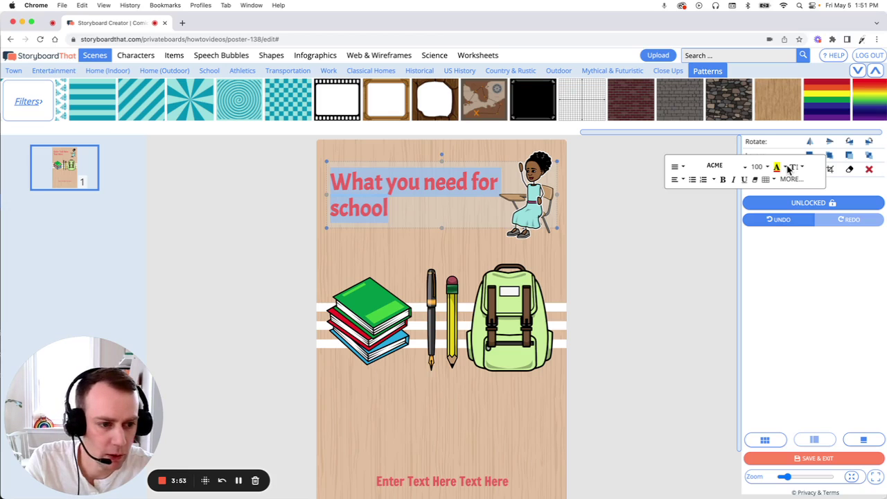
pyautogui.click(787, 169)
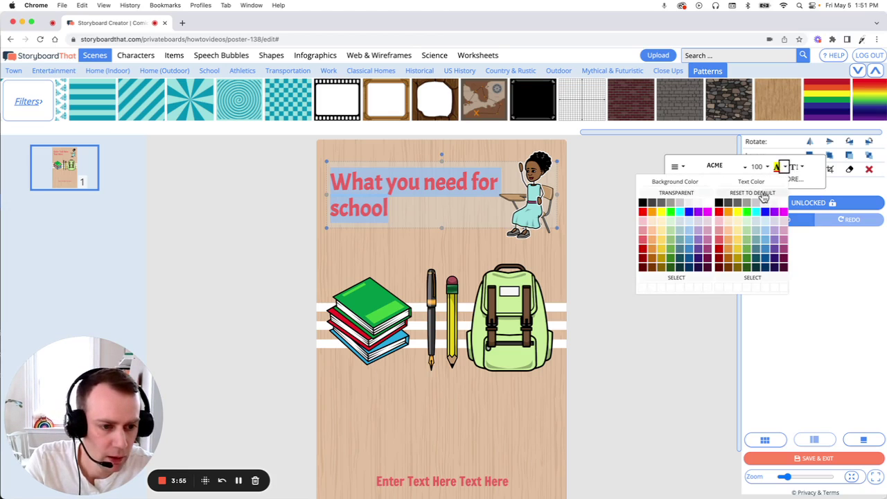
pyautogui.click(756, 261)
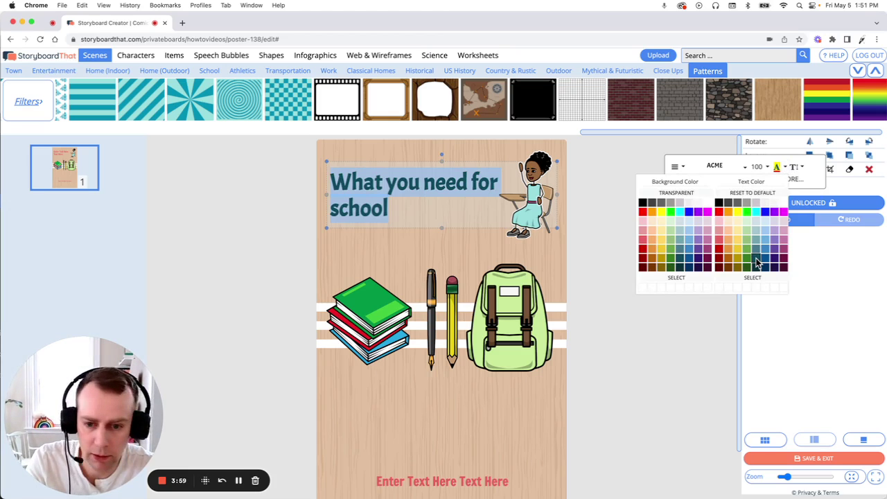
pyautogui.click(589, 239)
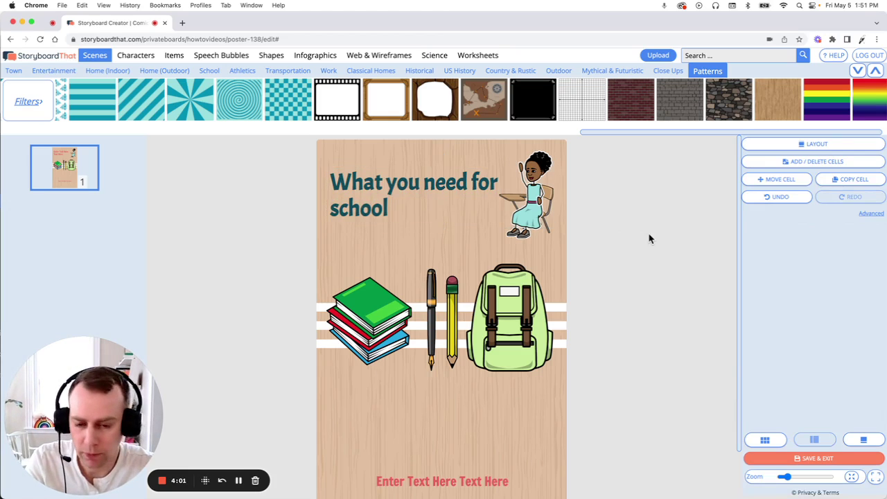
# - Narrow the title box so the title wraps onto two lines
pyautogui.click(474, 193)
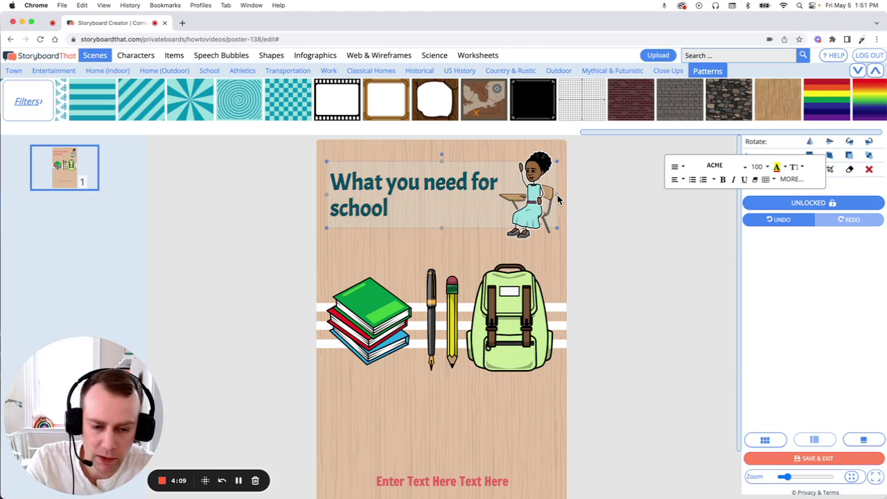
pyautogui.moveTo(557, 200); pyautogui.dragTo(480, 195)
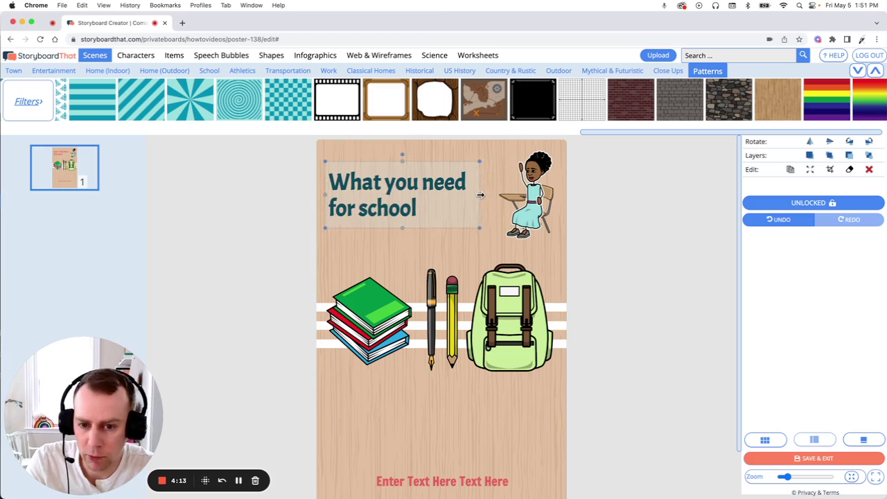
pyautogui.click(626, 210)
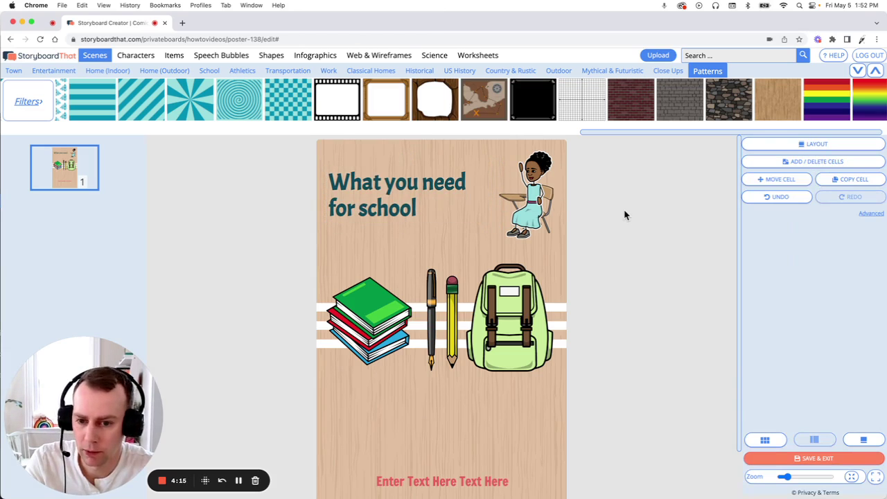
# - Shift the seated girl left, enlarge her slightly, and delete the bottom placeholder text
pyautogui.moveTo(530, 215); pyautogui.dragTo(510, 217)
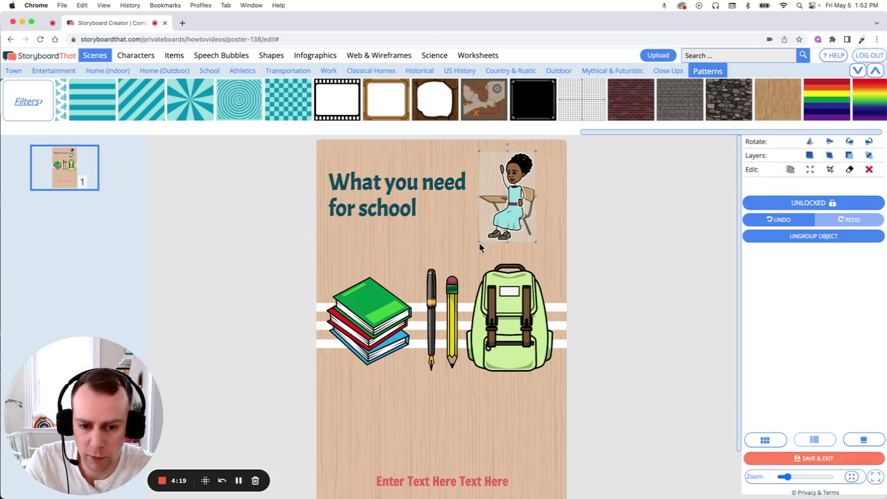
pyautogui.moveTo(480, 242); pyautogui.dragTo(468, 253)
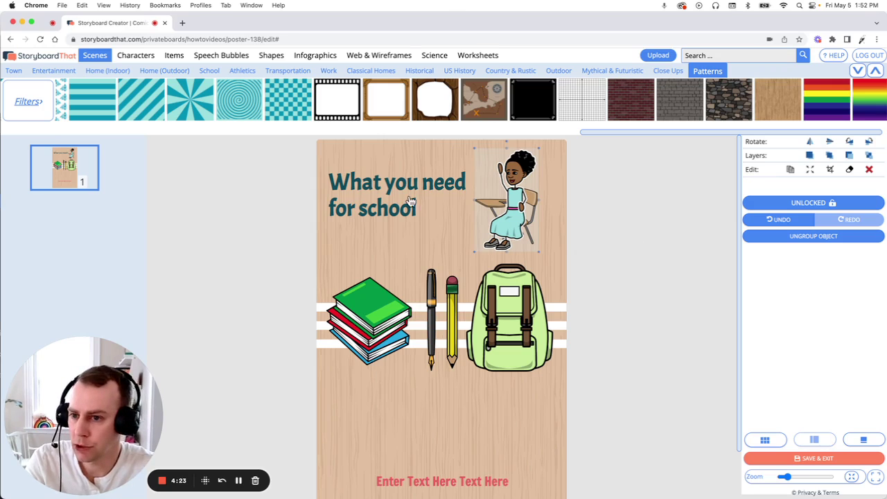
pyautogui.click(223, 56)
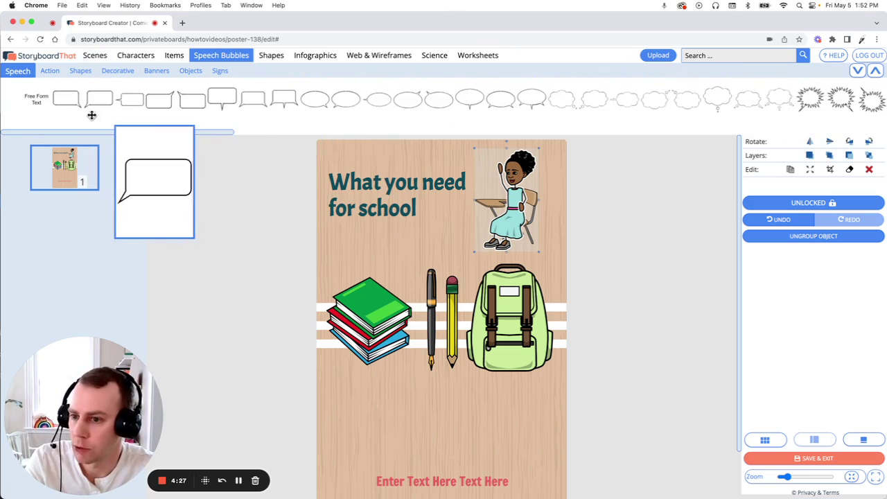
pyautogui.scroll(-2, 268, 232)
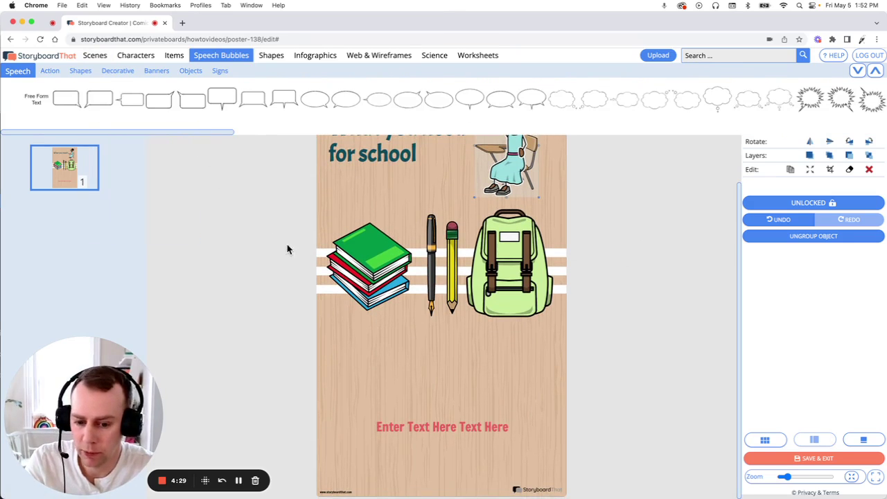
pyautogui.click(446, 431)
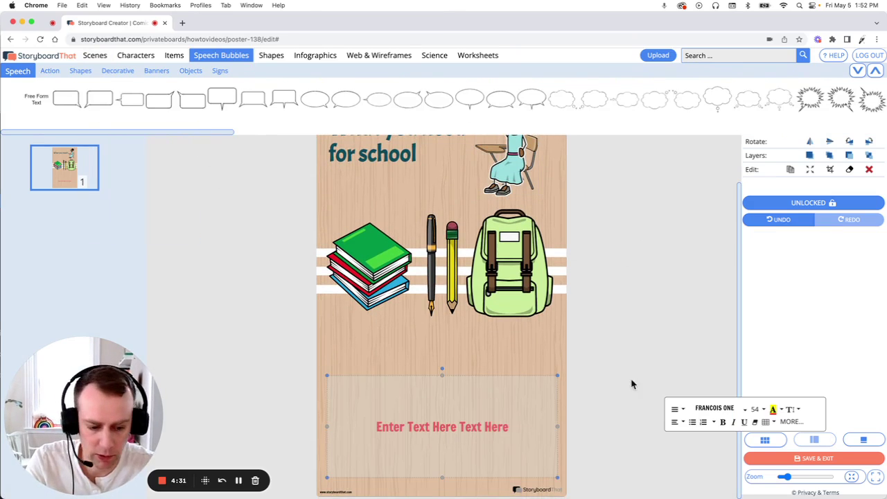
pyautogui.click(869, 169)
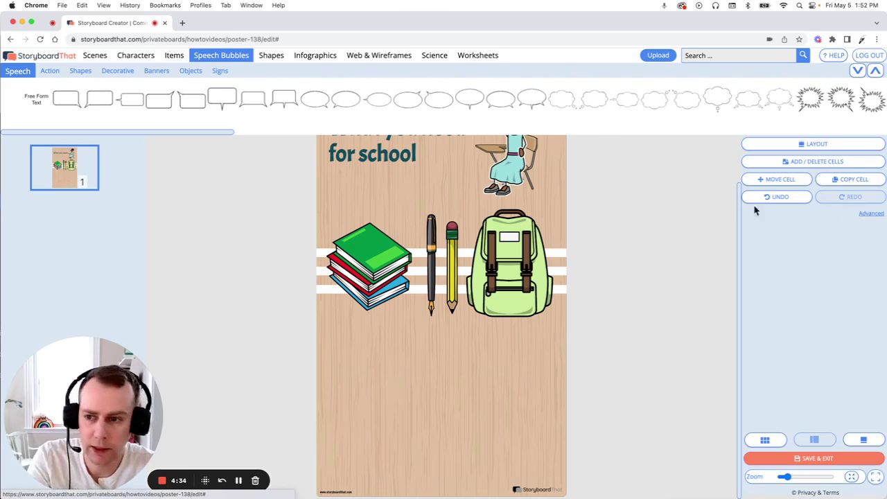
# - Add a teal-bordered rectangle near the bottom, widen it, and fill it light grey
pyautogui.click(80, 70)
pyautogui.moveTo(68, 99)
pyautogui.mouseDown()
pyautogui.moveTo(366, 372)
pyautogui.moveTo(362, 355)
pyautogui.moveTo(535, 450)
pyautogui.mouseUp()
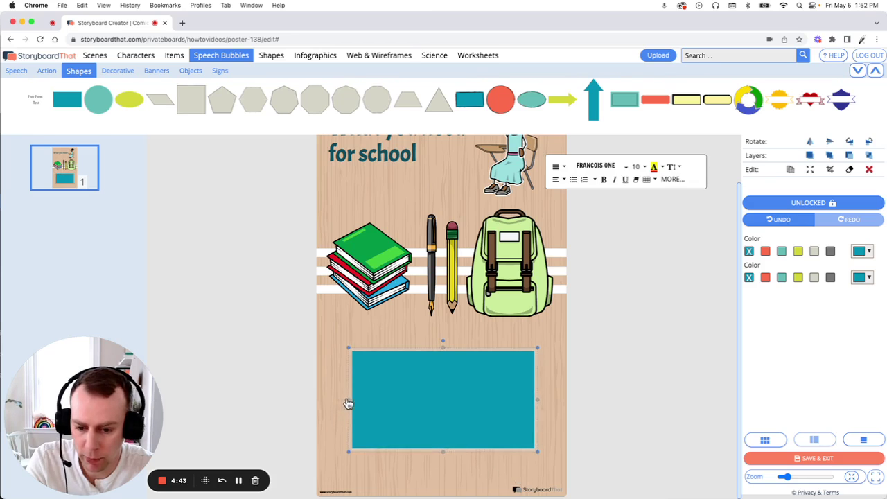
pyautogui.moveTo(348, 399); pyautogui.dragTo(340, 400)
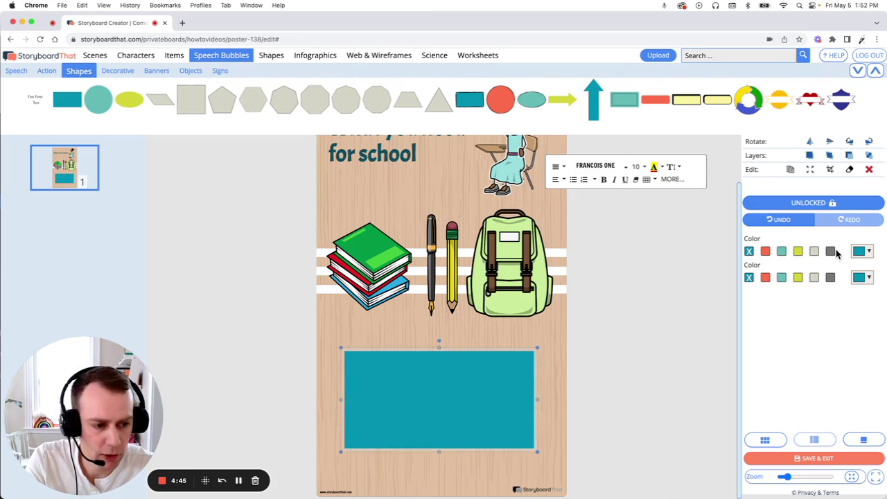
pyautogui.click(814, 252)
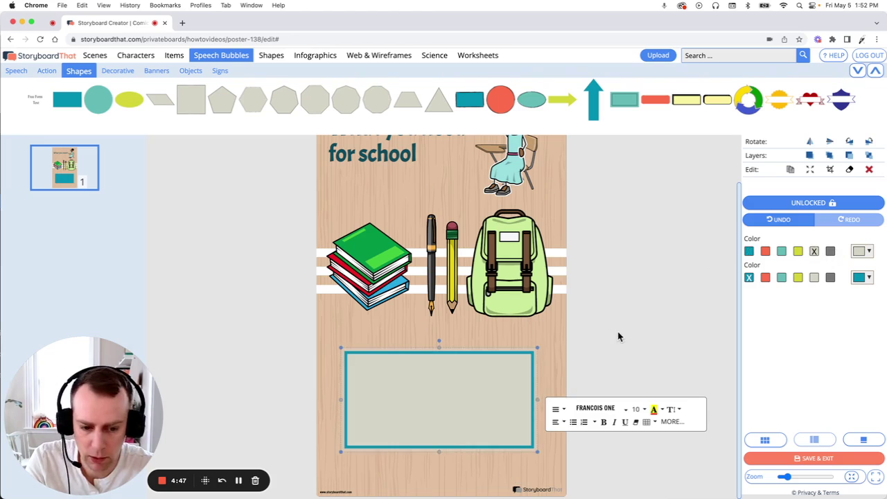
pyautogui.click(564, 380)
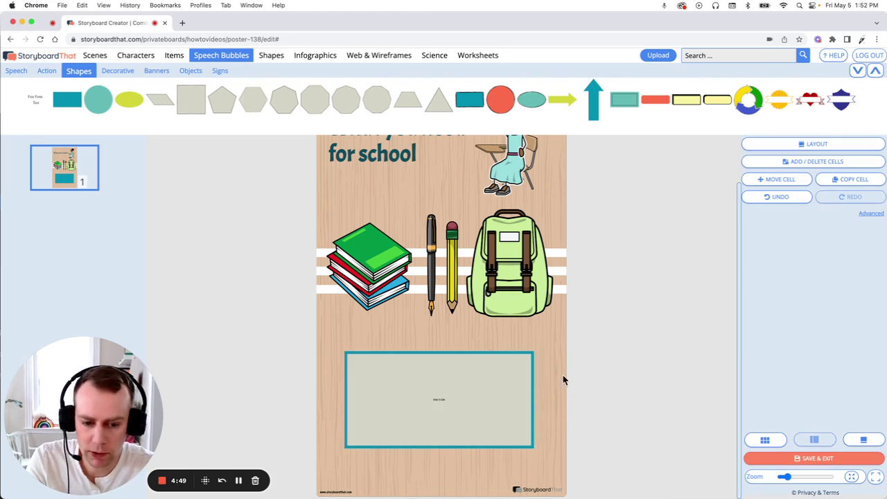
pyautogui.click(499, 372)
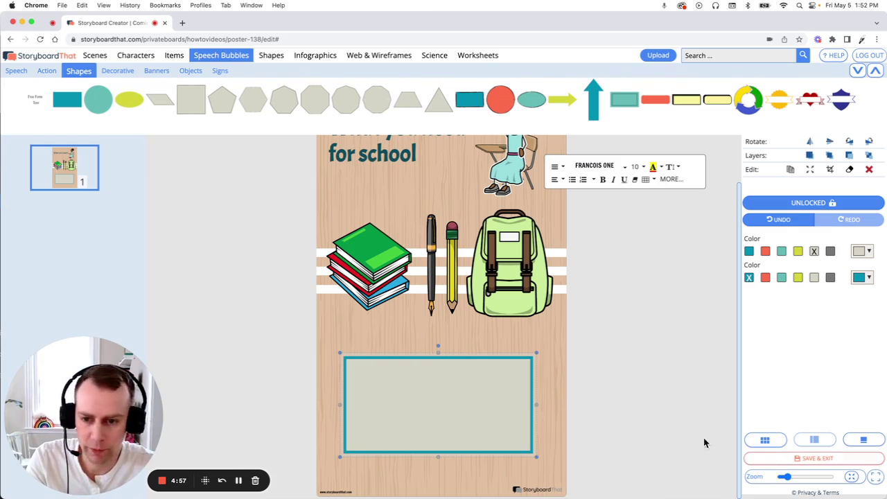
pyautogui.scroll(2, 666, 427)
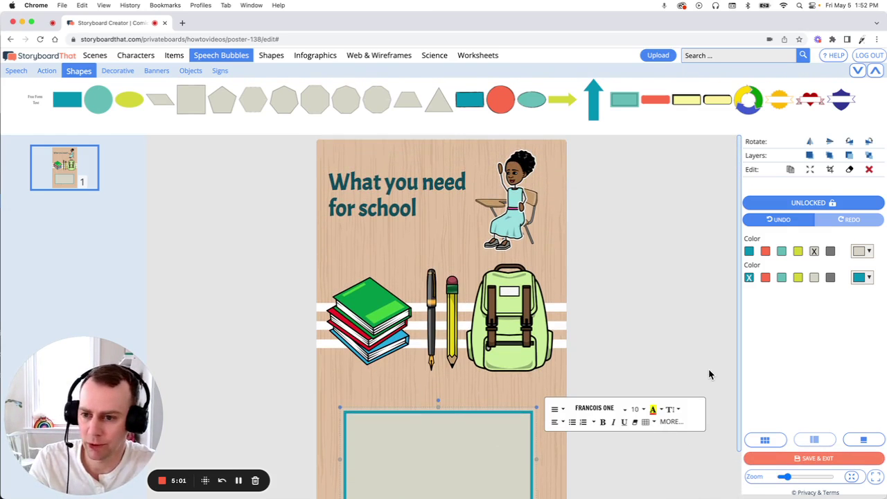